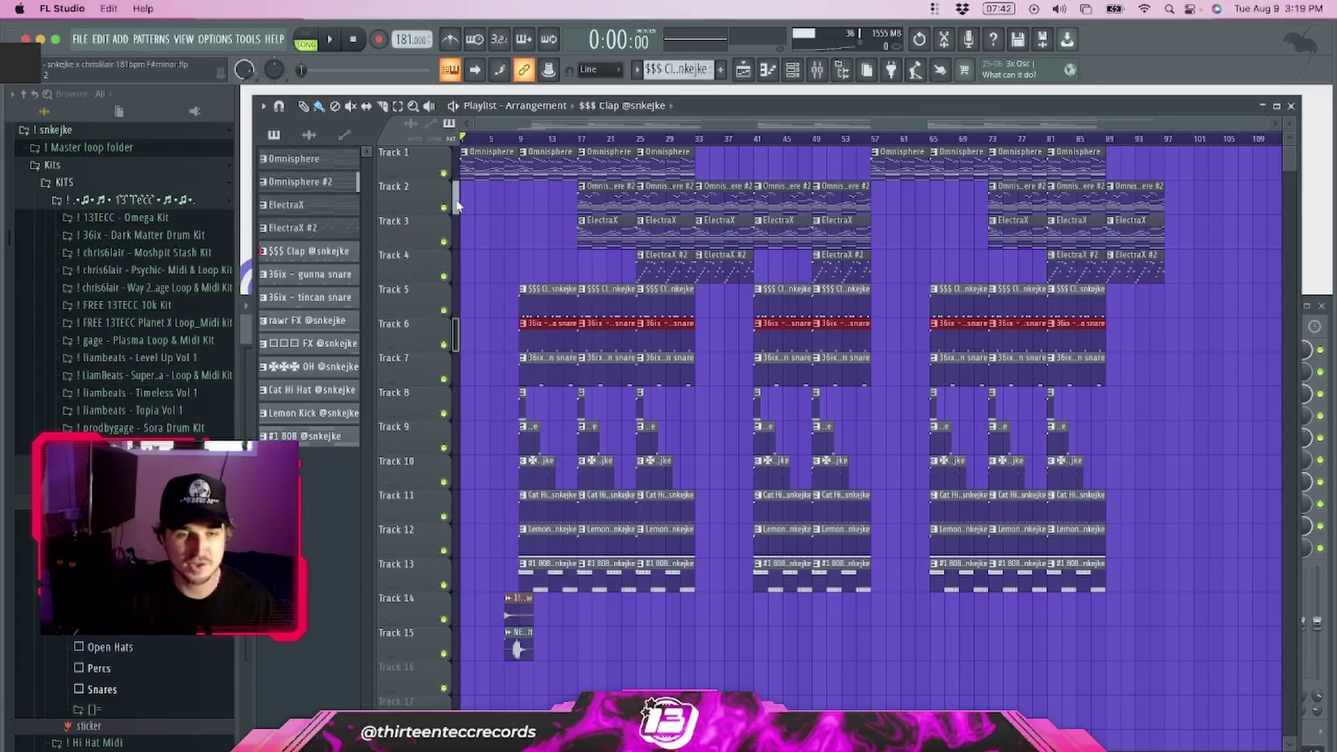
Step: Open the first Omnisphere clip on Track 1 in the piano roll and look over its notes
double_click(491, 162)
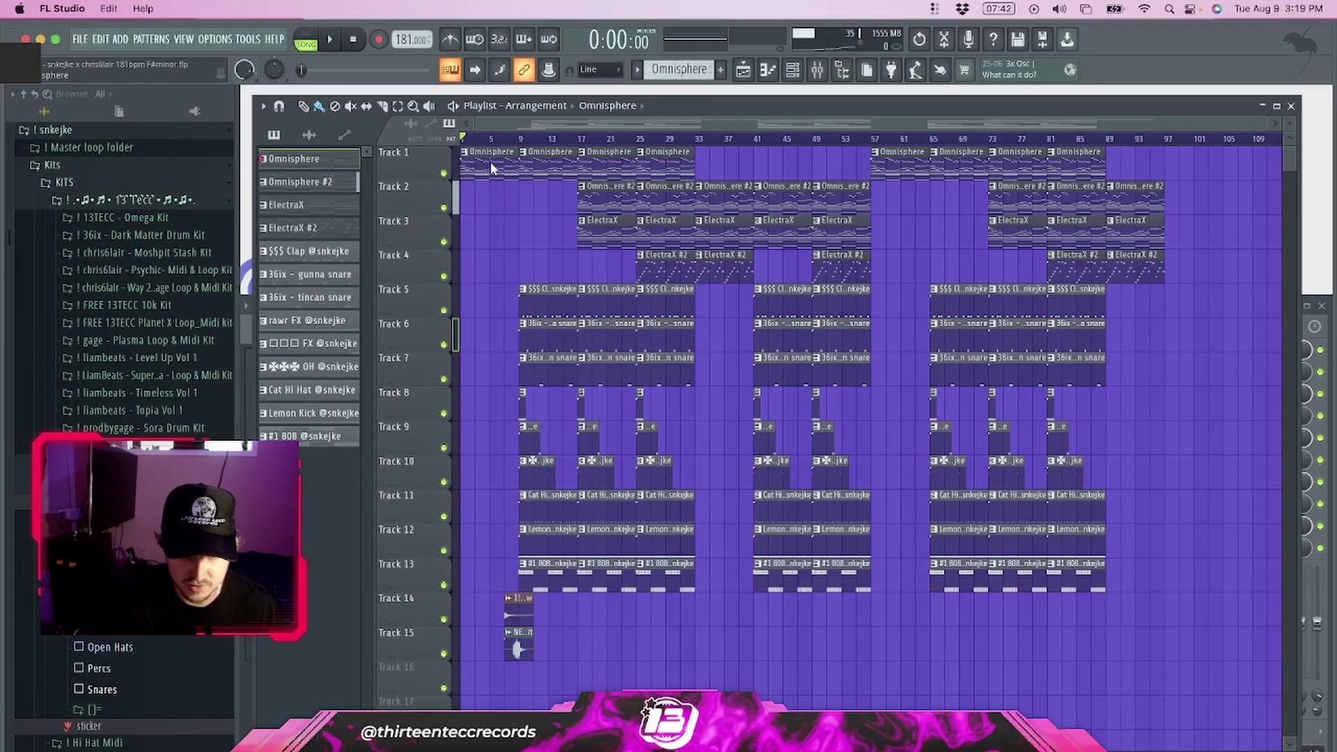
scroll(564, 269, "left", 1)
scroll(561, 269, "up", 4)
scroll(560, 269, "down", 3)
scroll(560, 269, "up", 1)
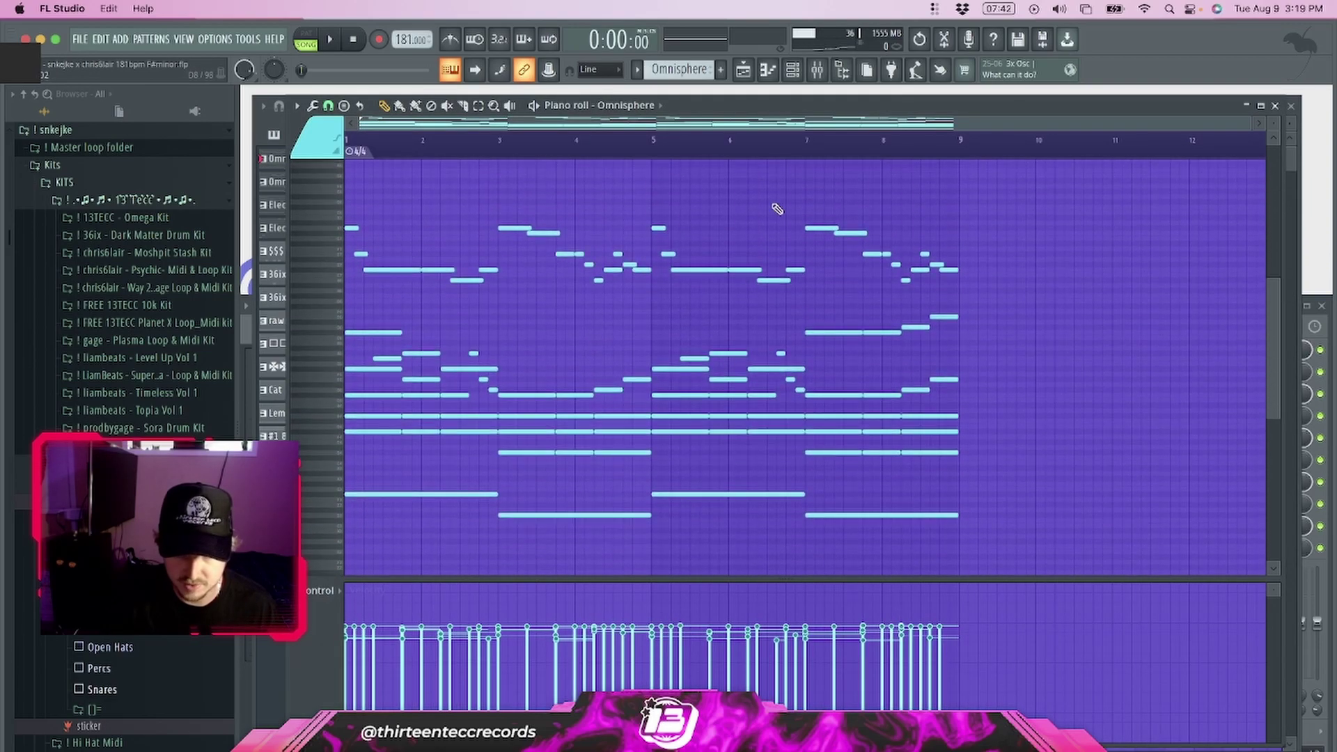
Step: Inspect the patch loaded in the Omnisphere channel and listen to its pattern in the piano roll
left_click(791, 70)
left_click(612, 301)
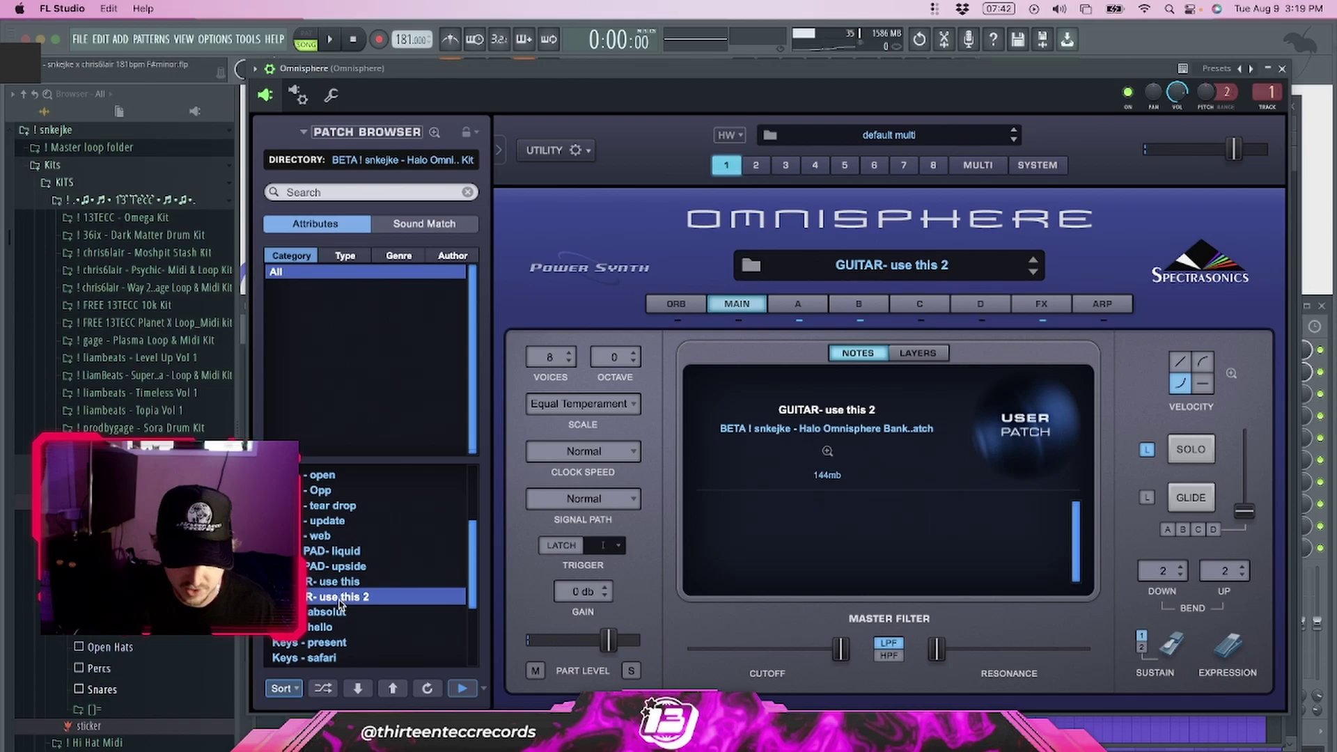
left_click(1282, 69)
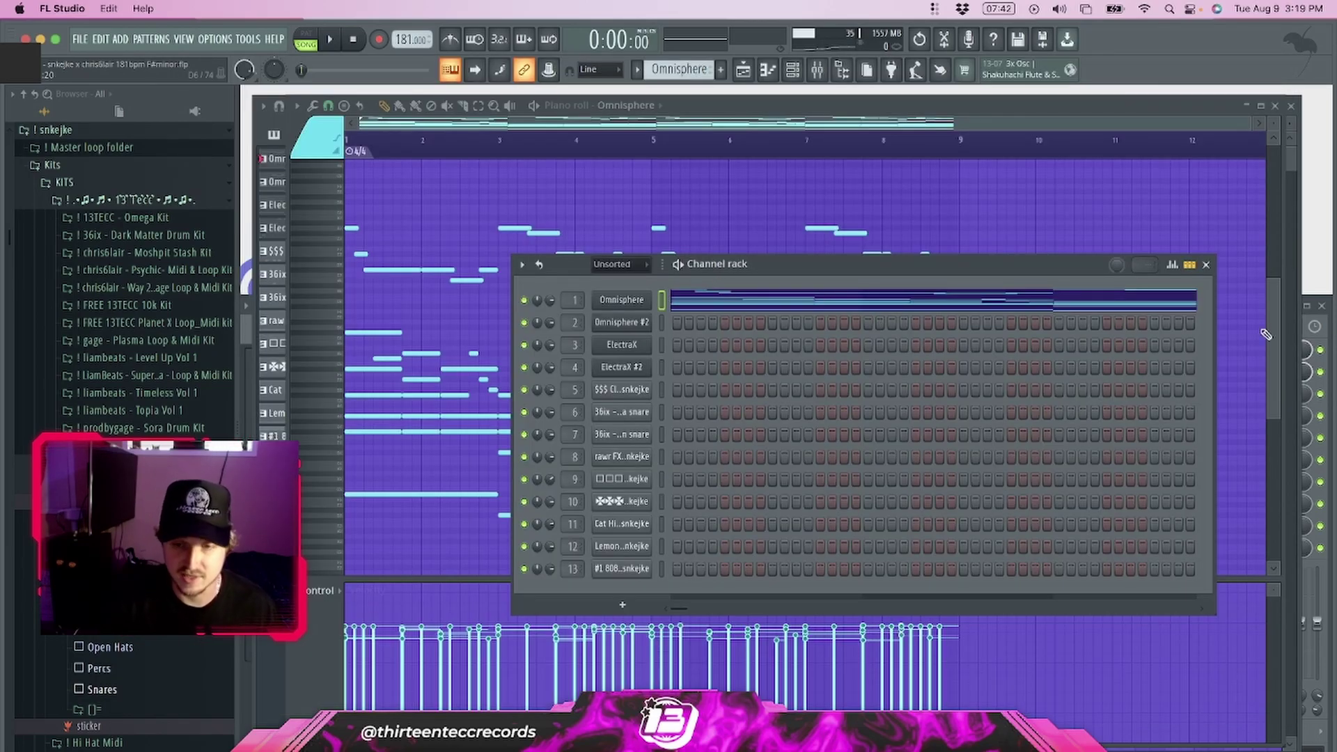
left_click(1207, 266)
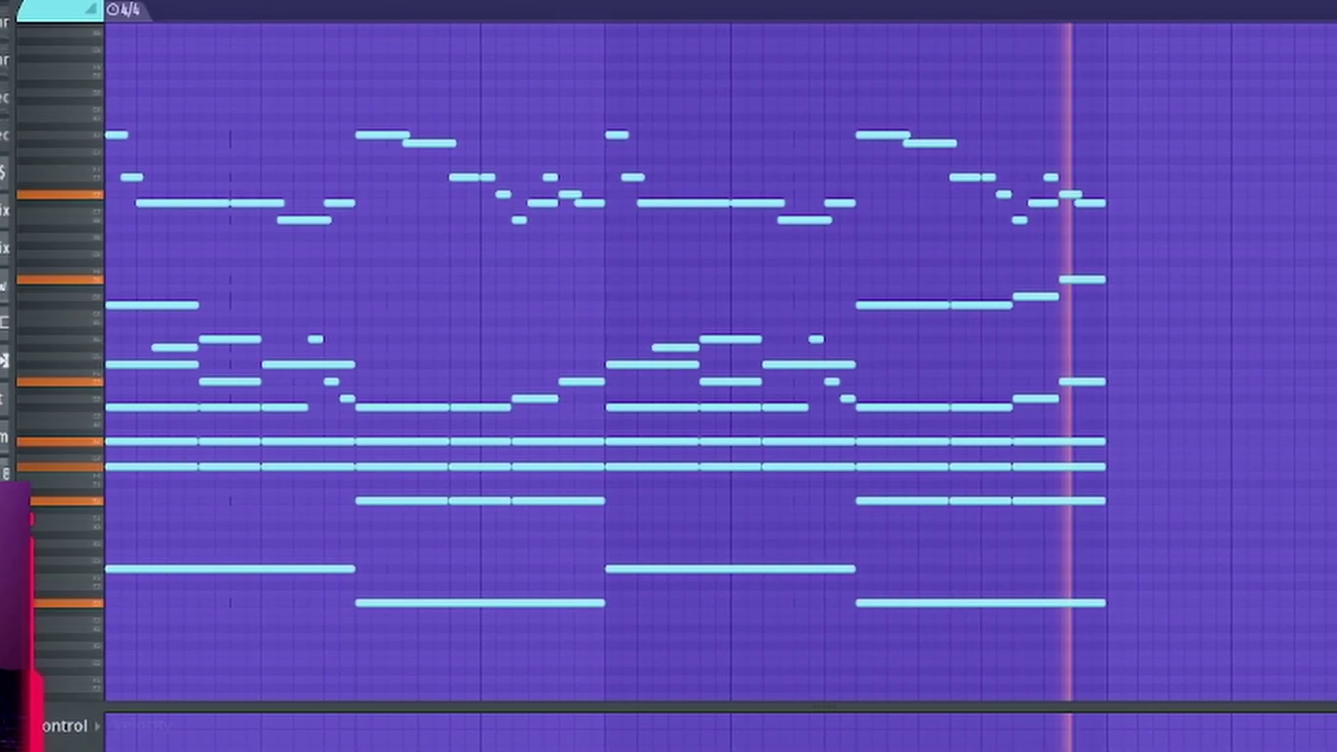
key("space")
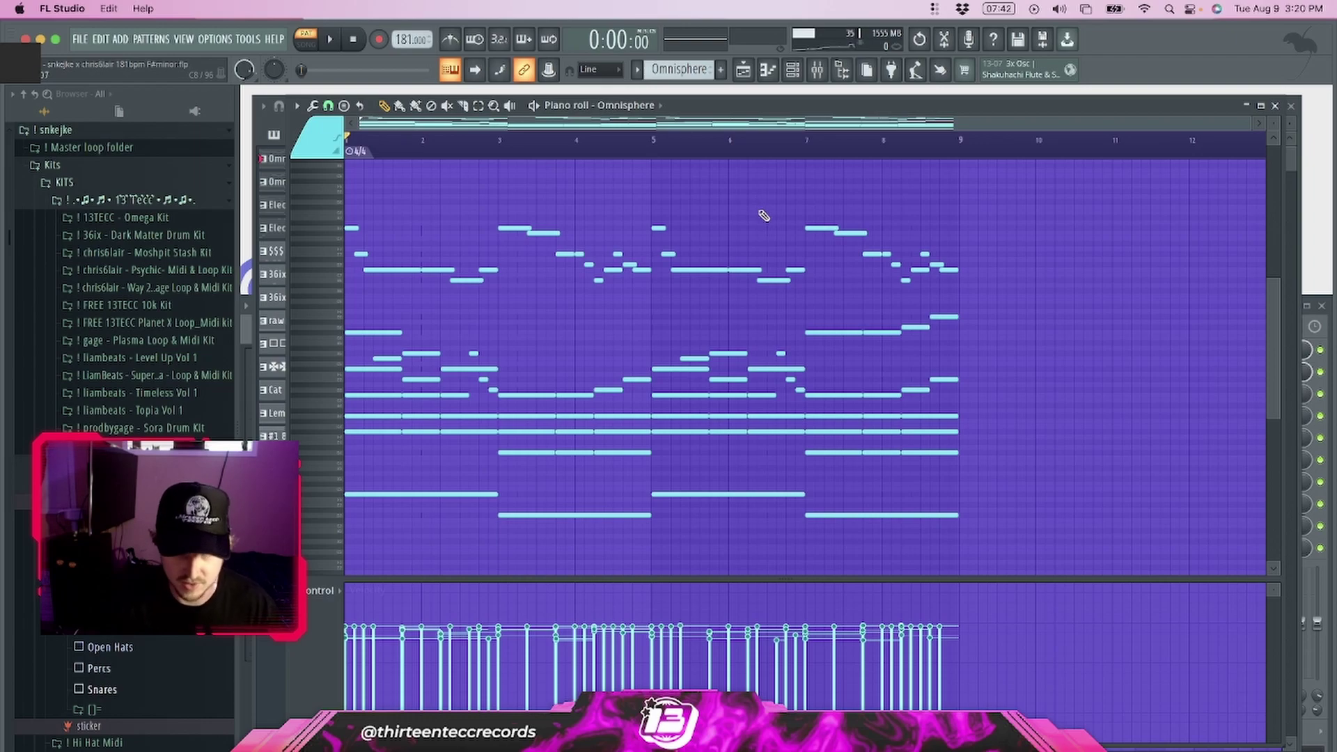
Step: Open the Omnisphere #2 clip on Track 2 in the piano roll and look over its notes
key("F5")
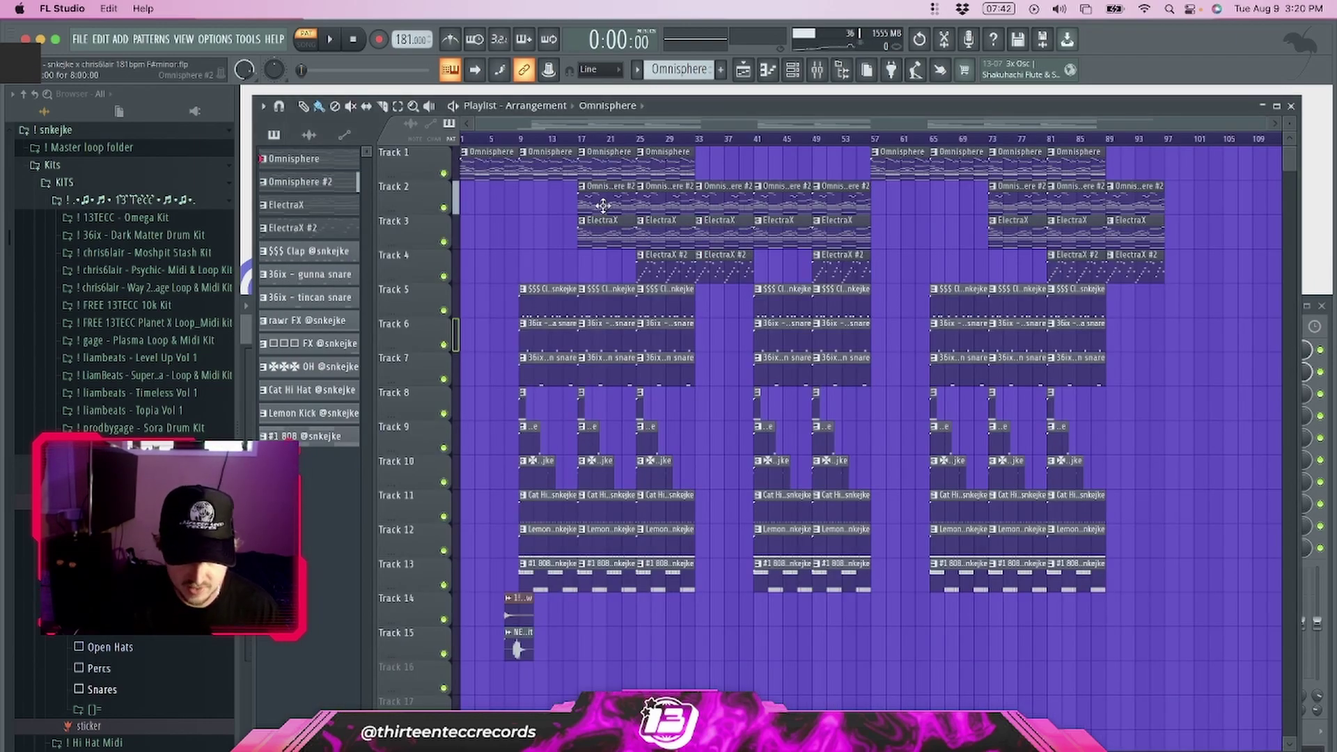
left_click(603, 205)
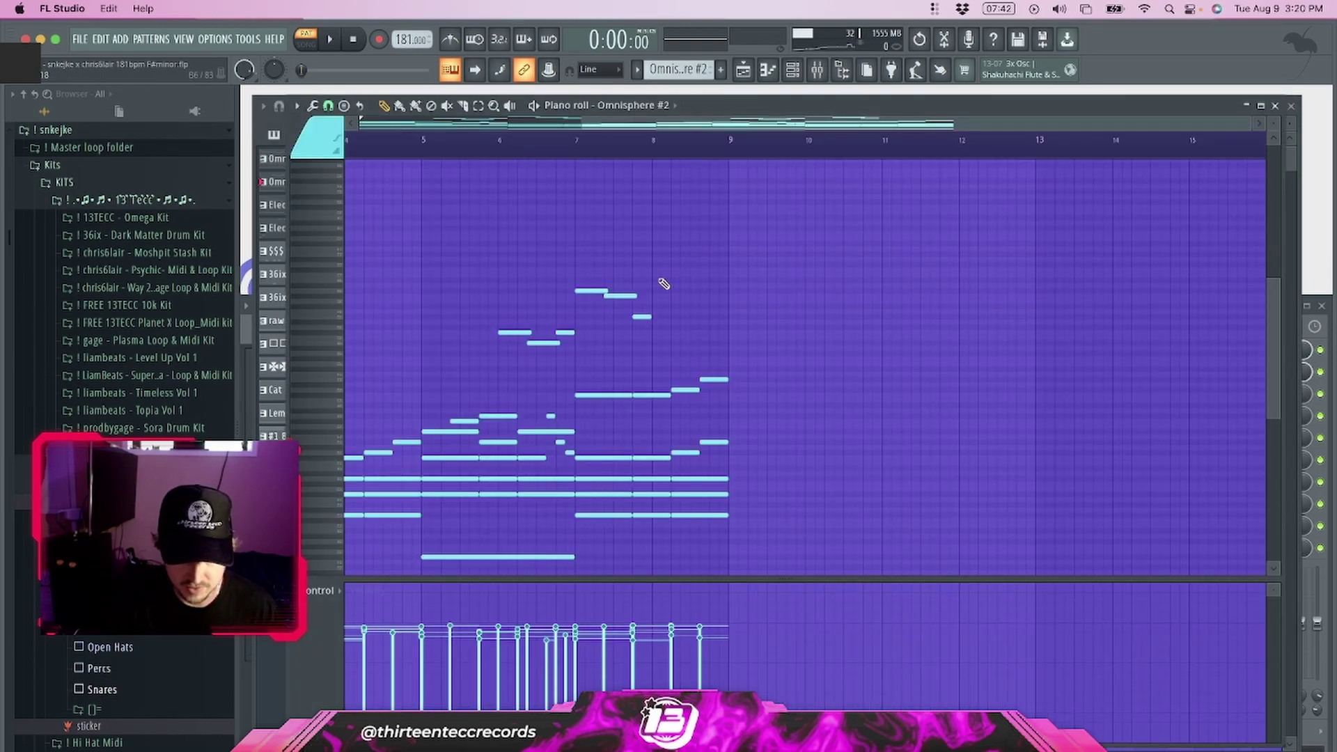
key("F7")
scroll(663, 285, "down", 2)
Step: Inspect the patch loaded in the Omnisphere #2 channel, and close its plugin window and the channel rack
key("F6")
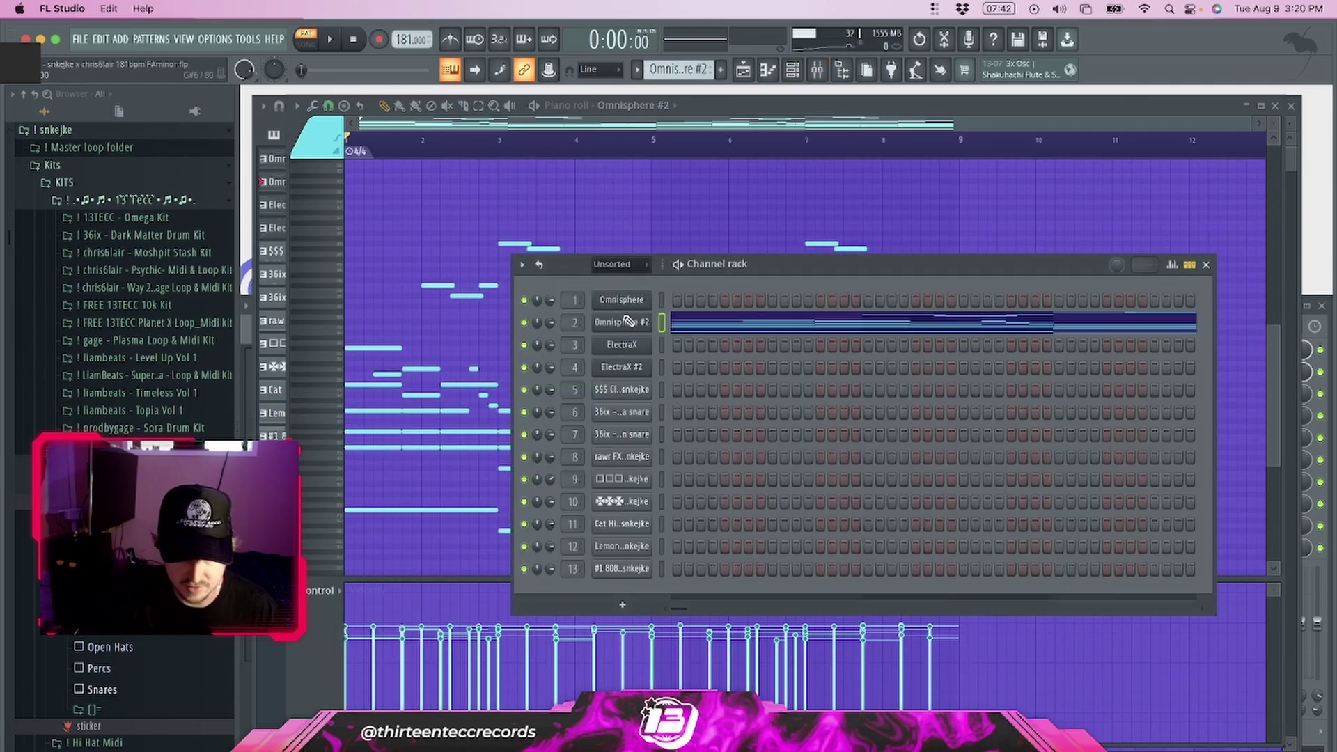
left_click(634, 332)
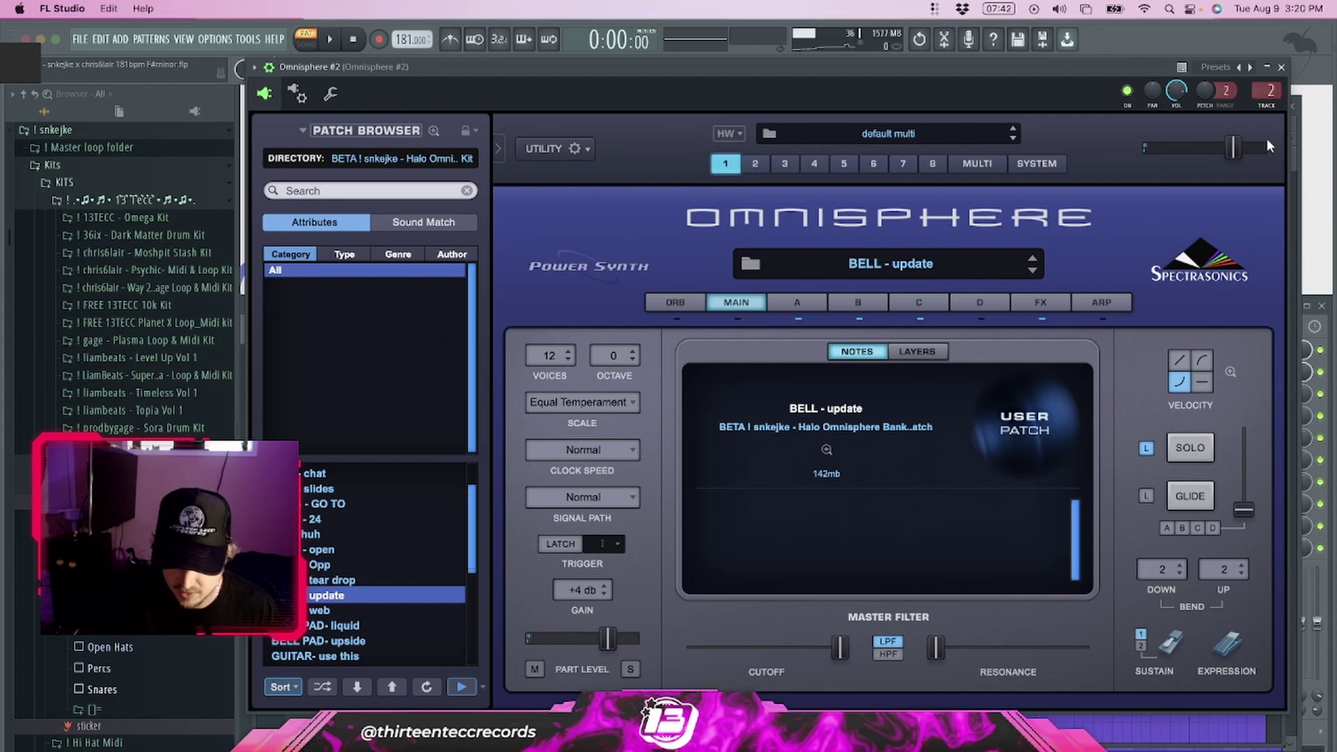
left_click(1280, 67)
key("F6")
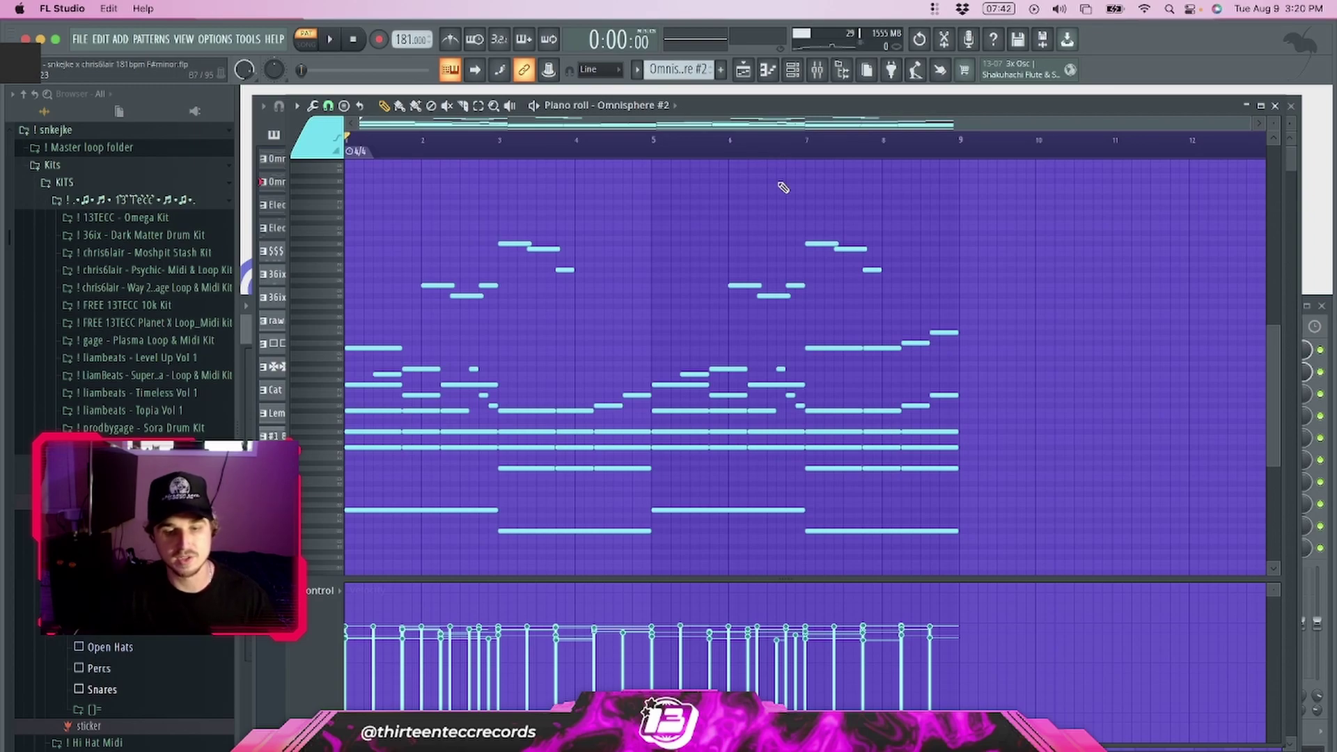
Step: Play the Omnisphere #2 pattern from its beginning in the piano roll
left_click_drag(593, 237, 662, 367)
left_click_drag(579, 257, 653, 372)
left_click(364, 149)
left_click_drag(364, 148, 346, 147)
key("space")
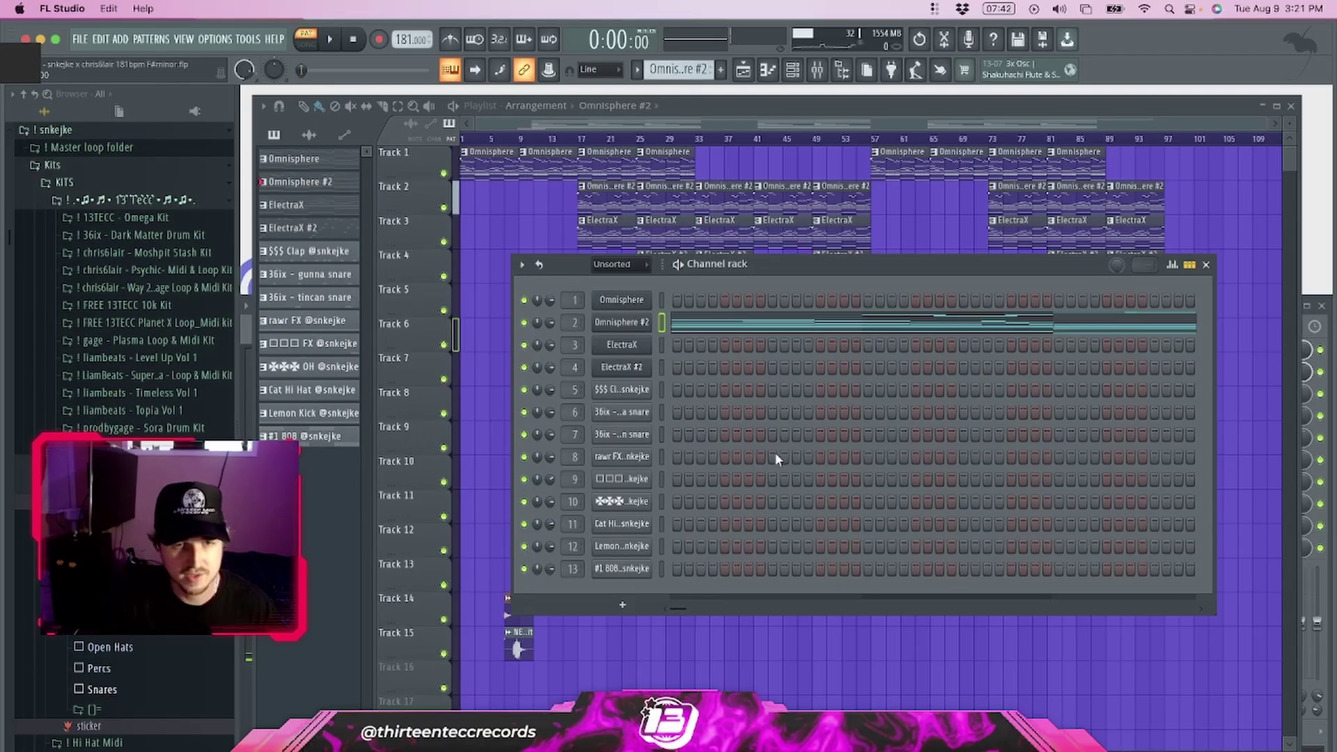
Step: Open the ElectraX clip on Track 3 in the piano roll and look over its chord and melody notes
key("F6")
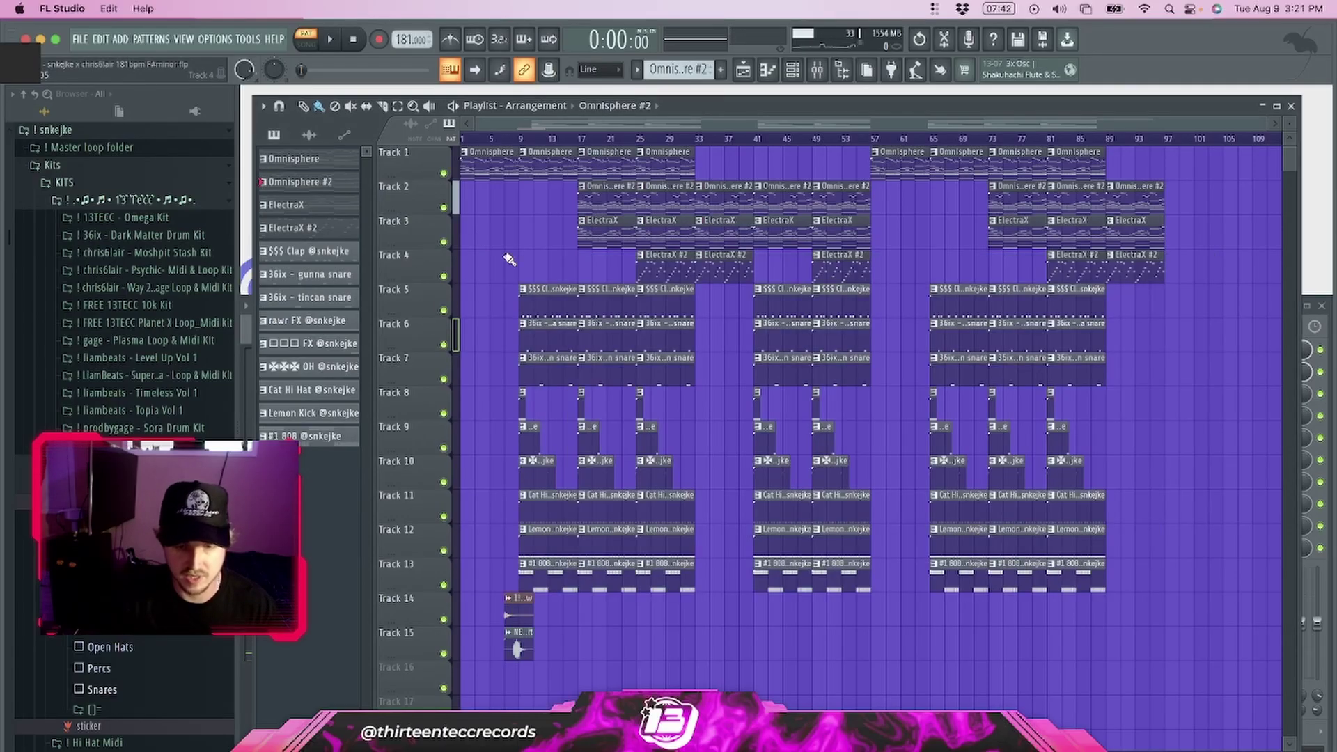
left_click(610, 231)
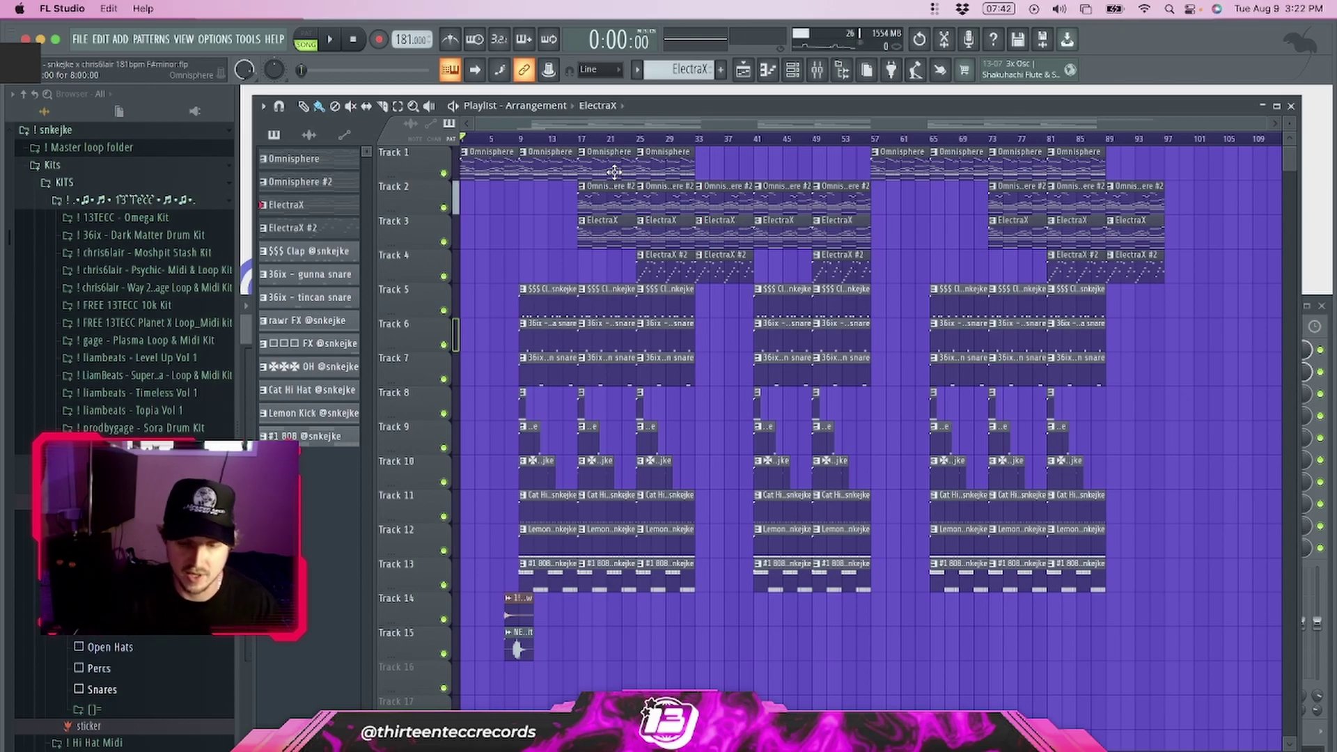
double_click(601, 234)
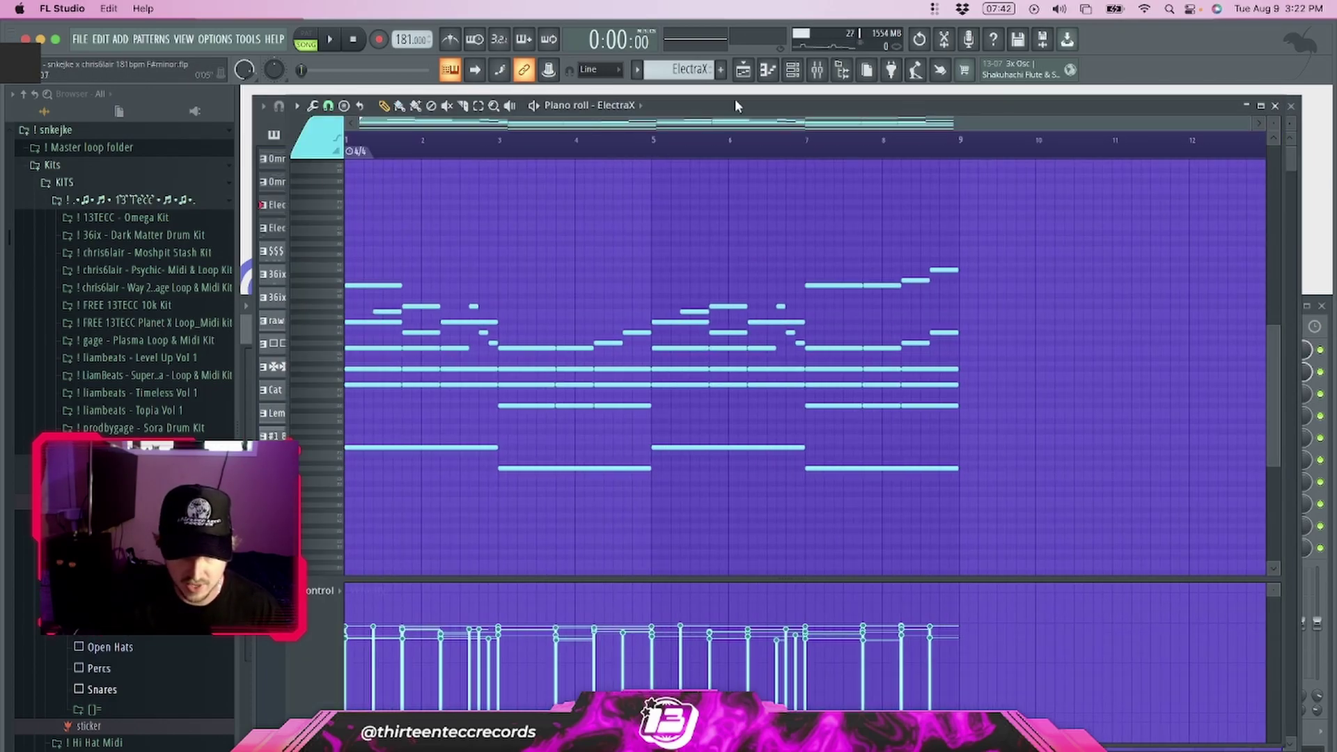
scroll(555, 304, "up", 1)
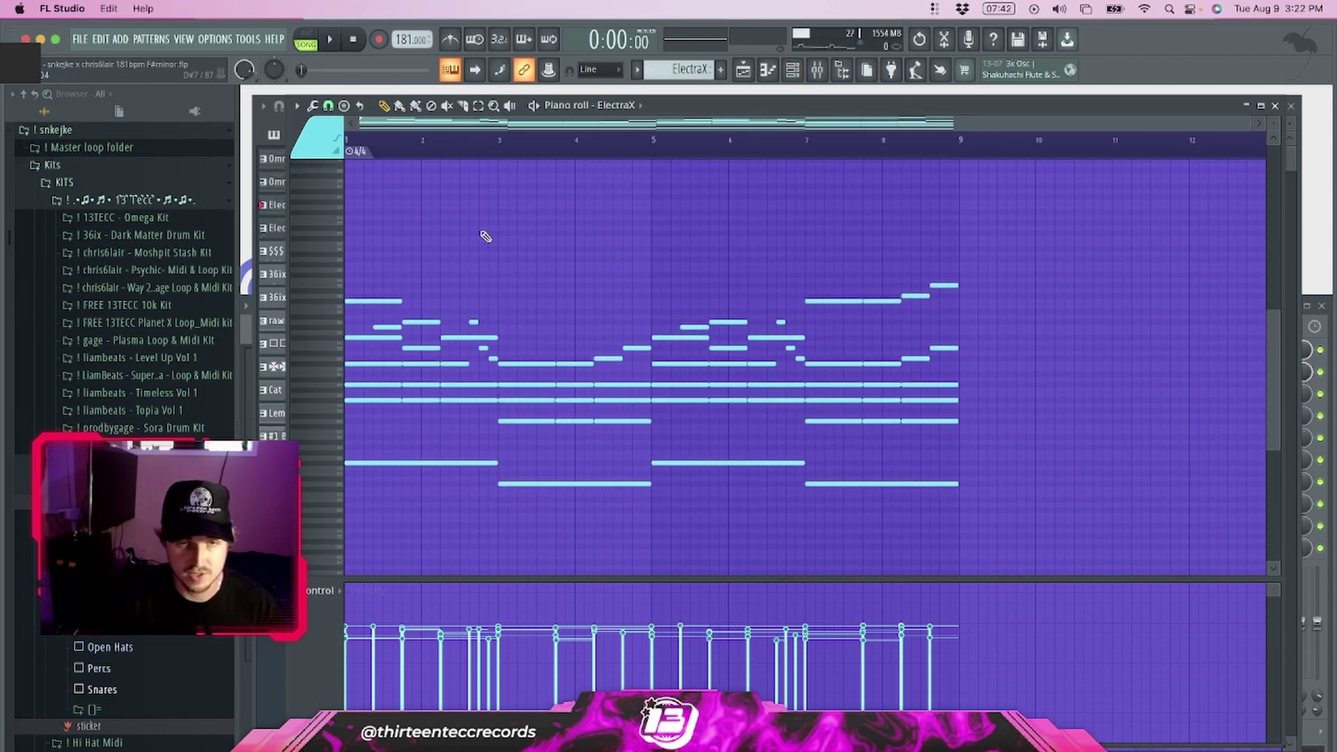
left_click_drag(337, 175, 337, 175)
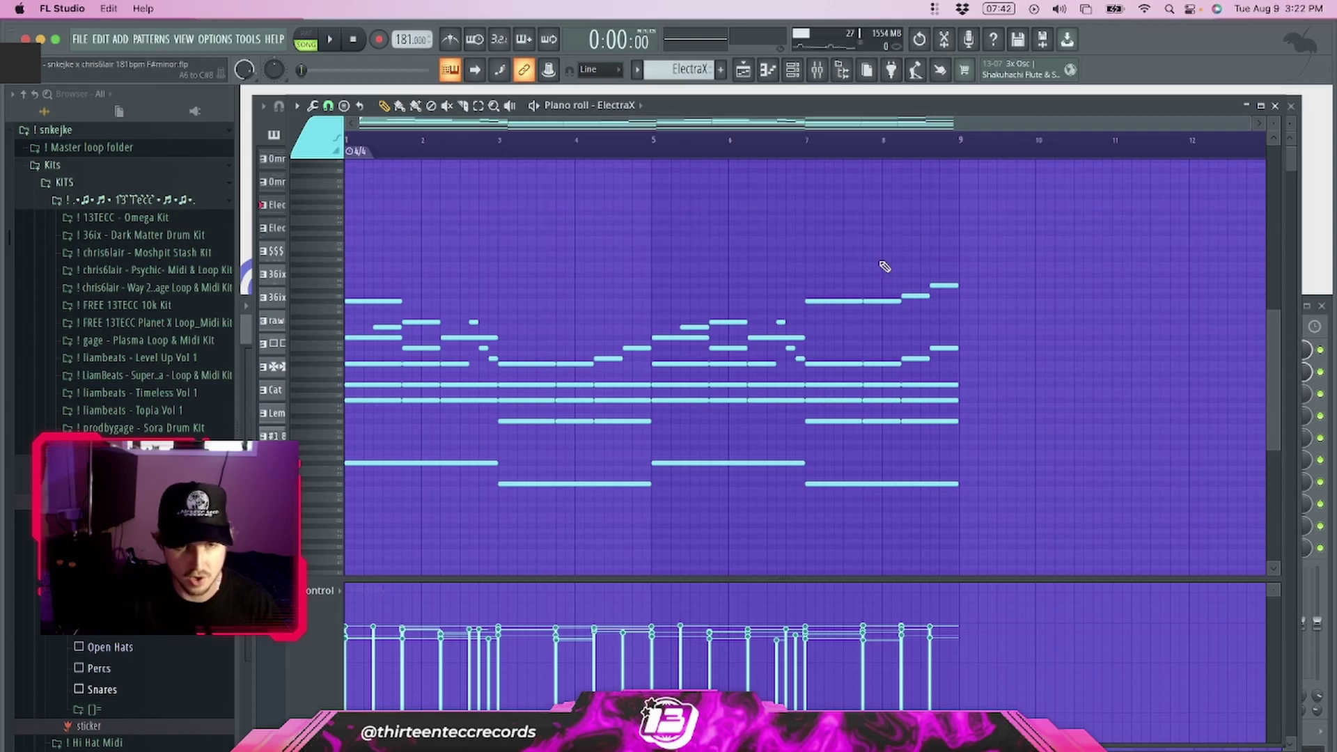
Step: Inspect the ElectraX channel's patch in its patch browser and listen to its pattern
left_click(793, 70)
left_click_drag(843, 276, 693, 178)
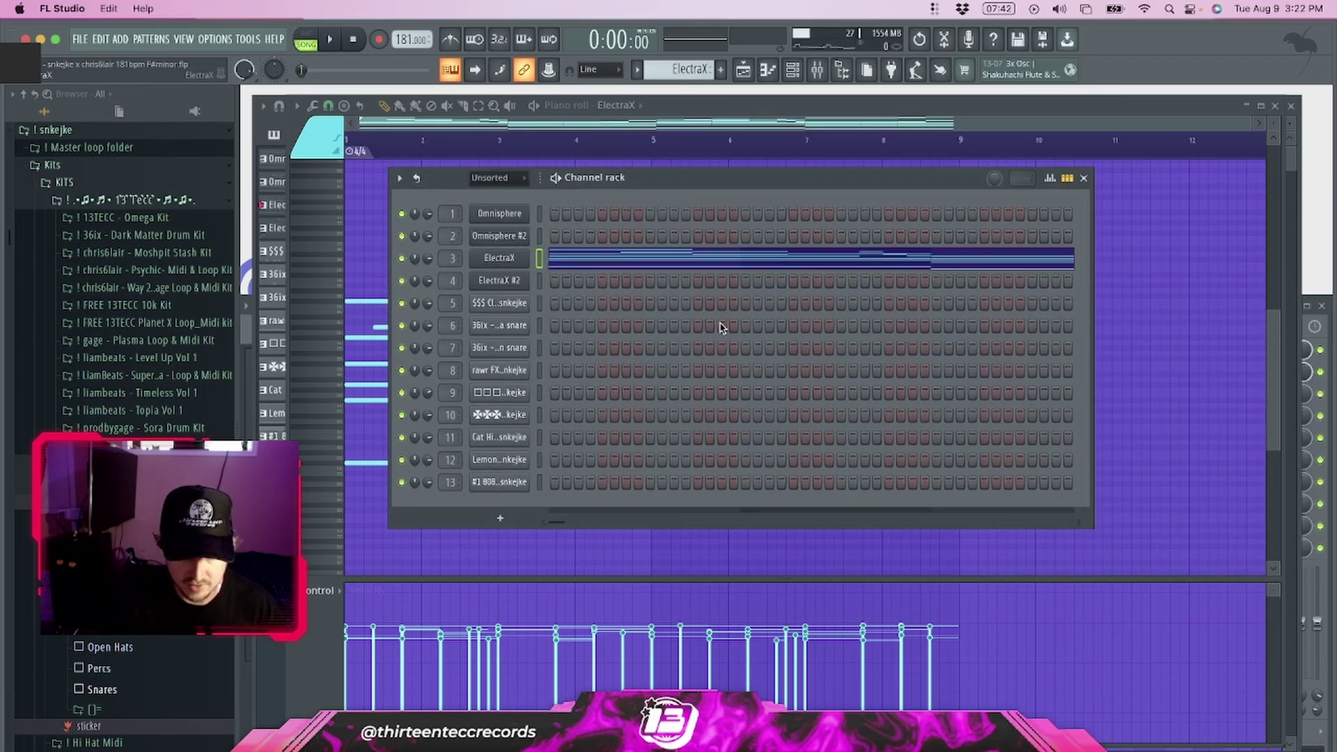
left_click(499, 257)
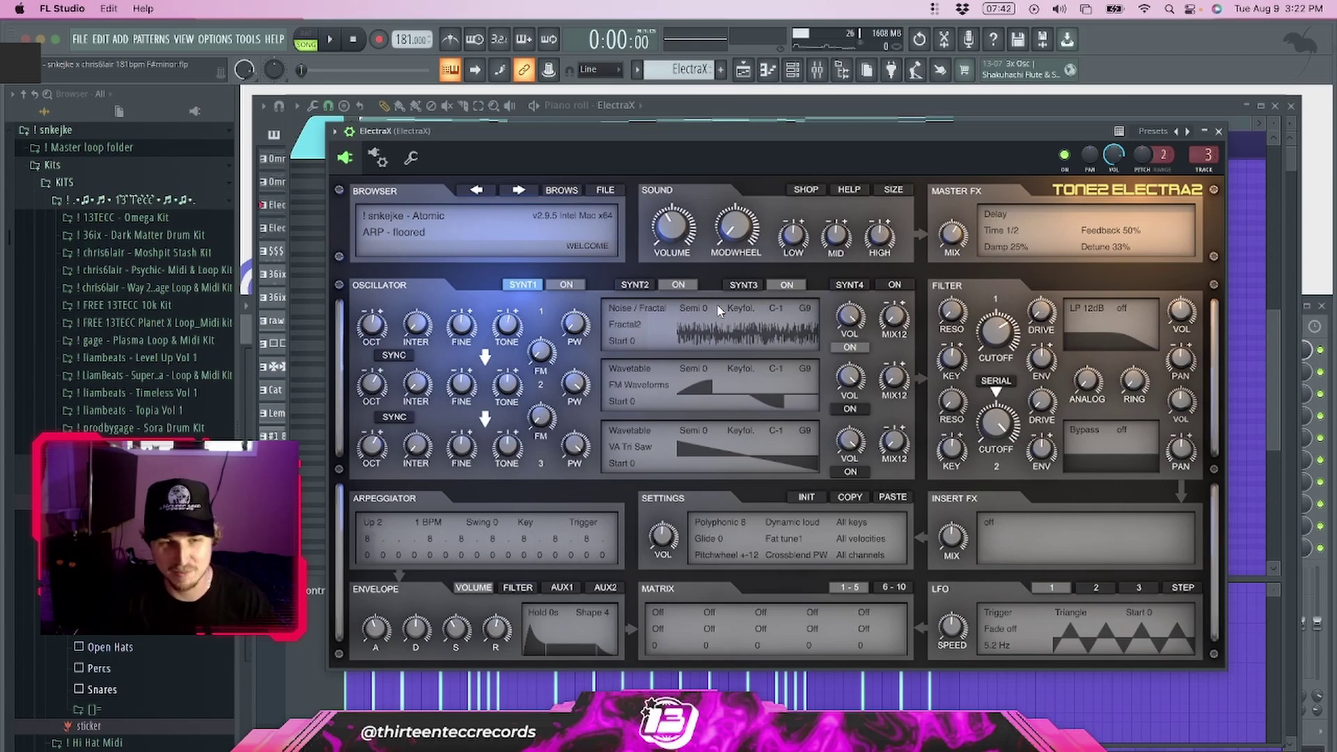
left_click(562, 191)
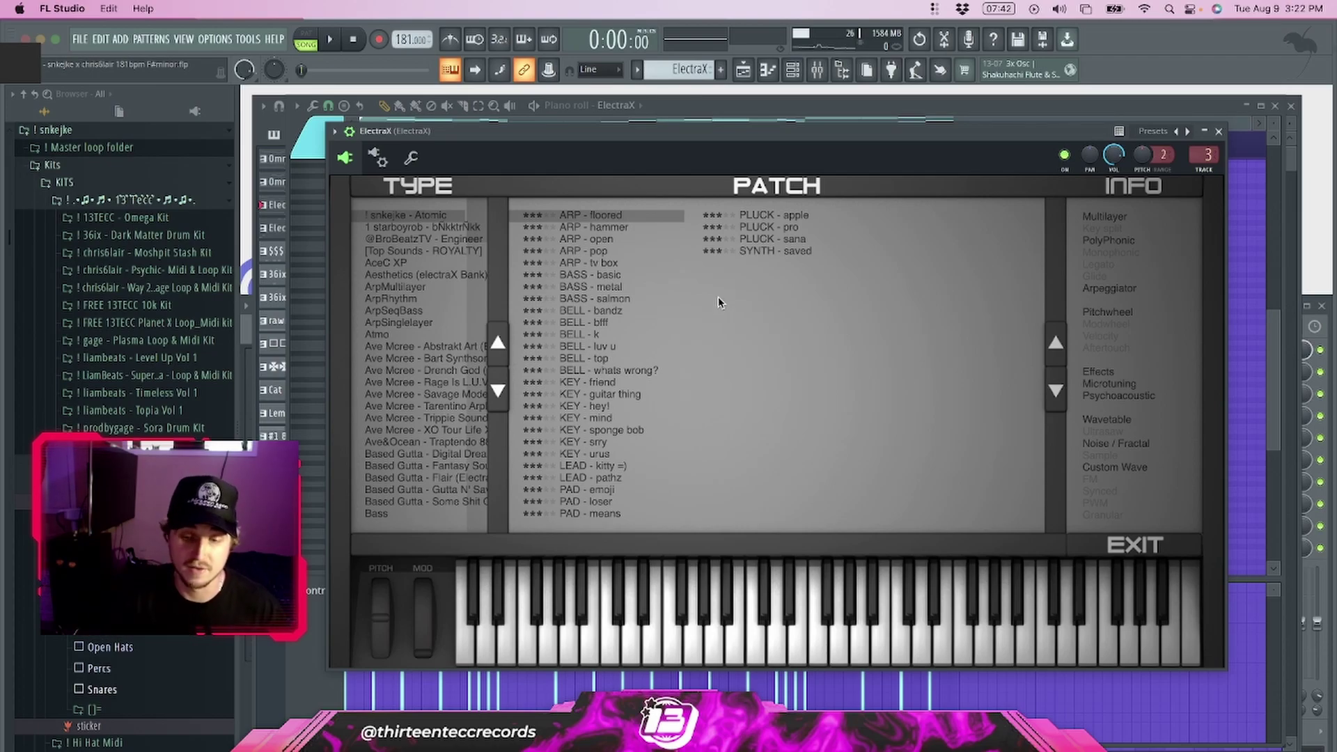
left_click(1218, 131)
key("space")
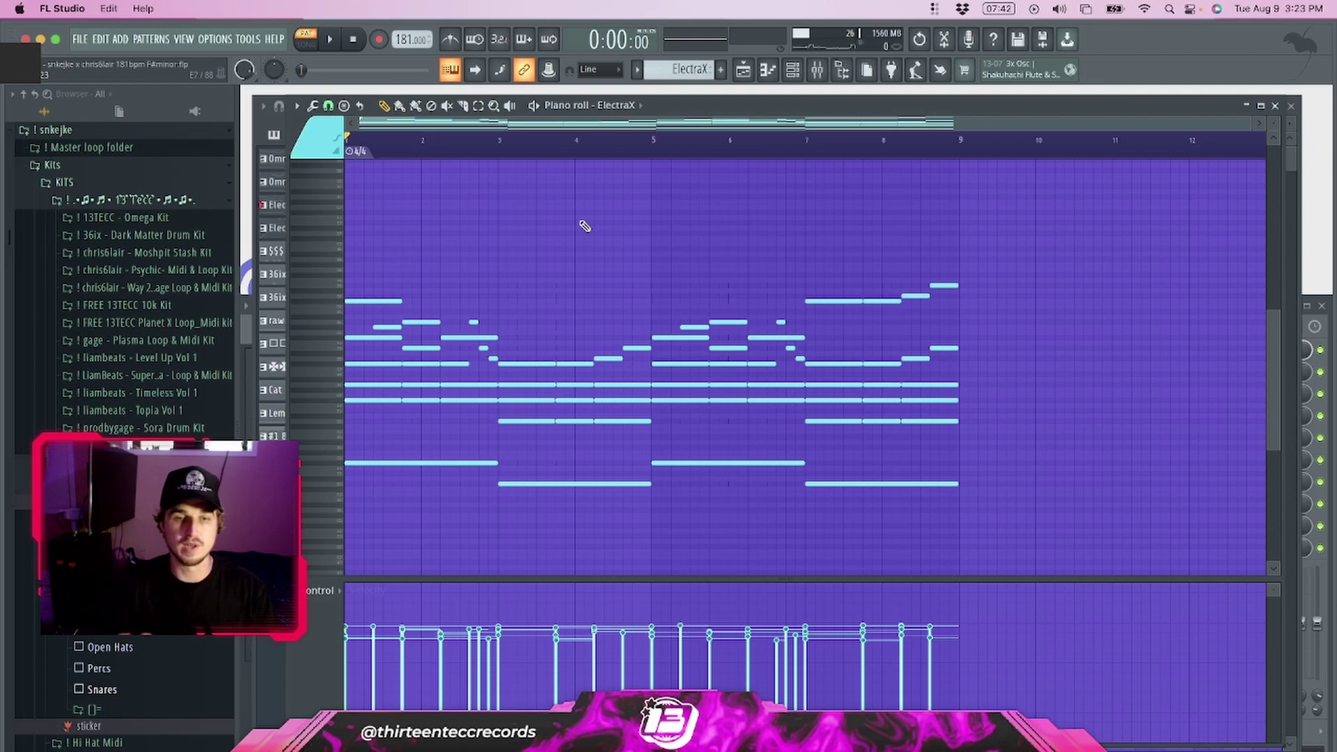
Step: Open the ElectraX #2 clip on Track 4 in the piano roll and bring up the channel rack
left_click(1275, 106)
double_click(672, 272)
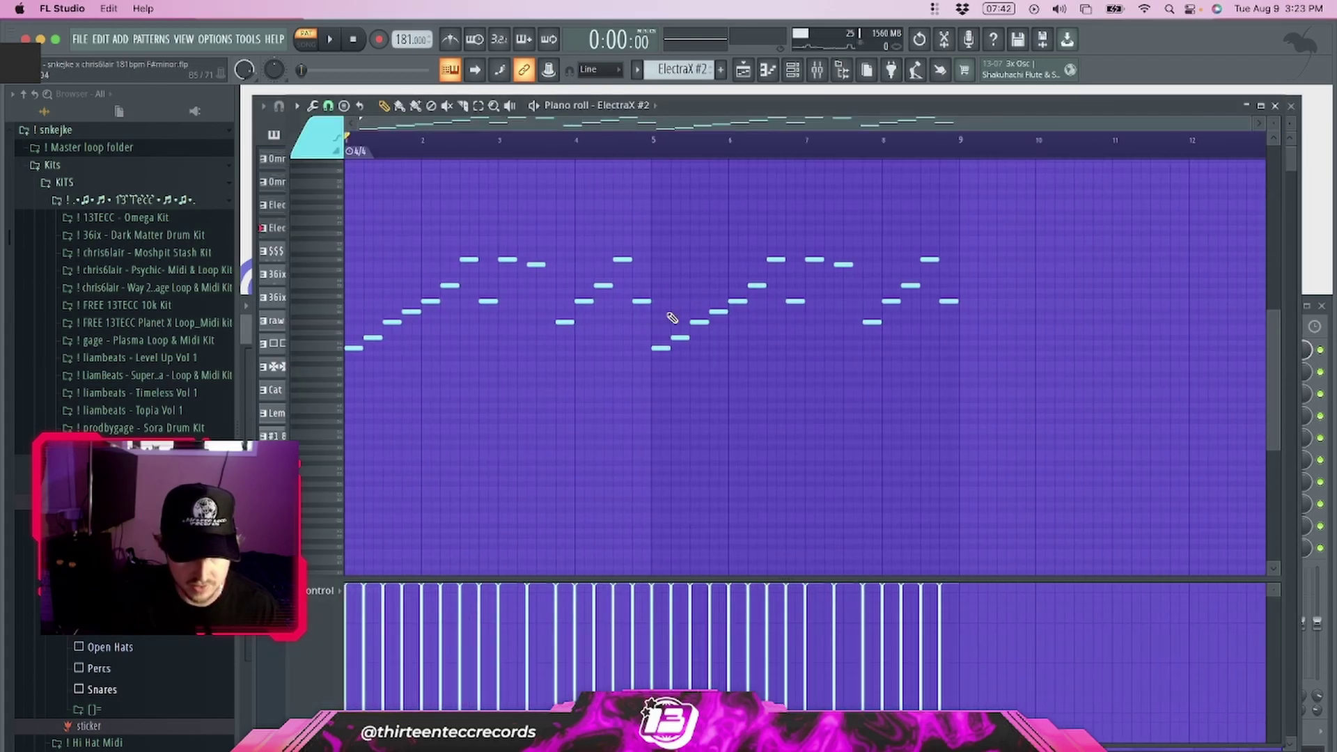
left_click(804, 75)
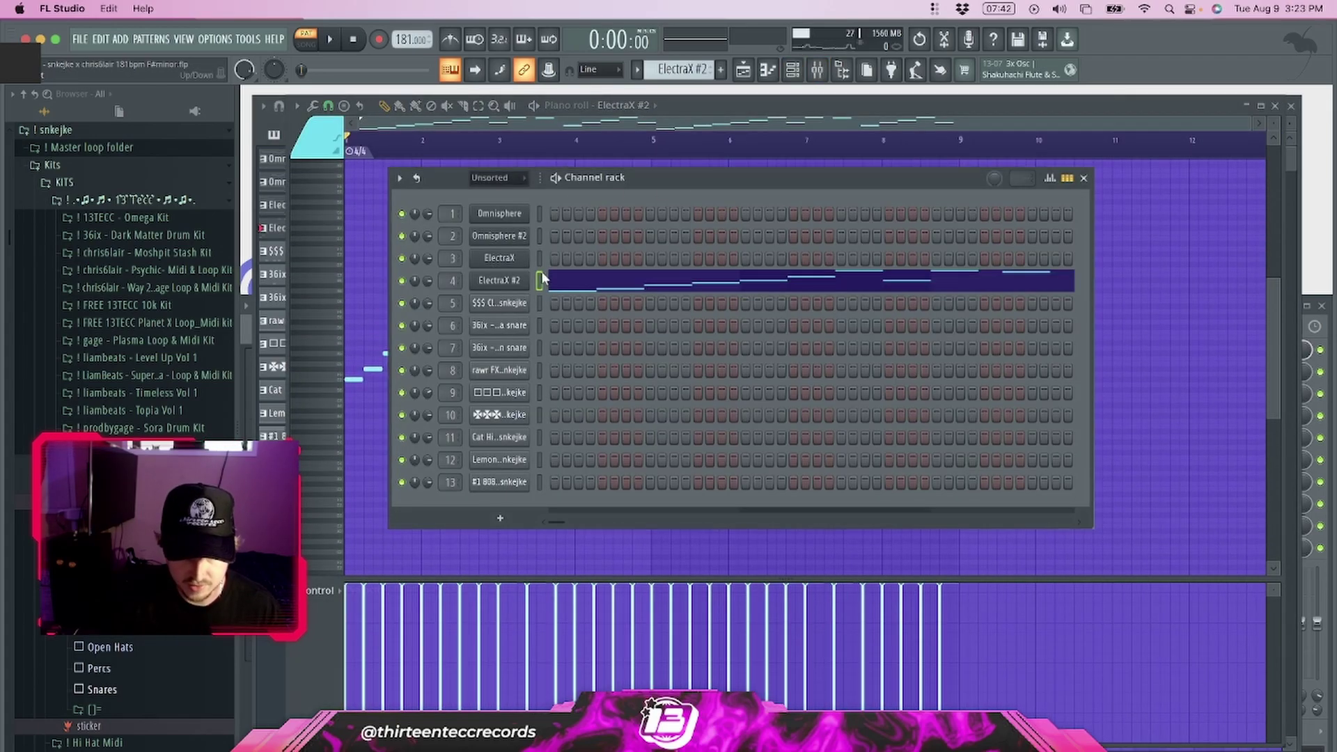
Step: Inspect the ElectraX #2 channel's patch in its patch browser and listen to its pattern
left_click(520, 286)
left_click(587, 193)
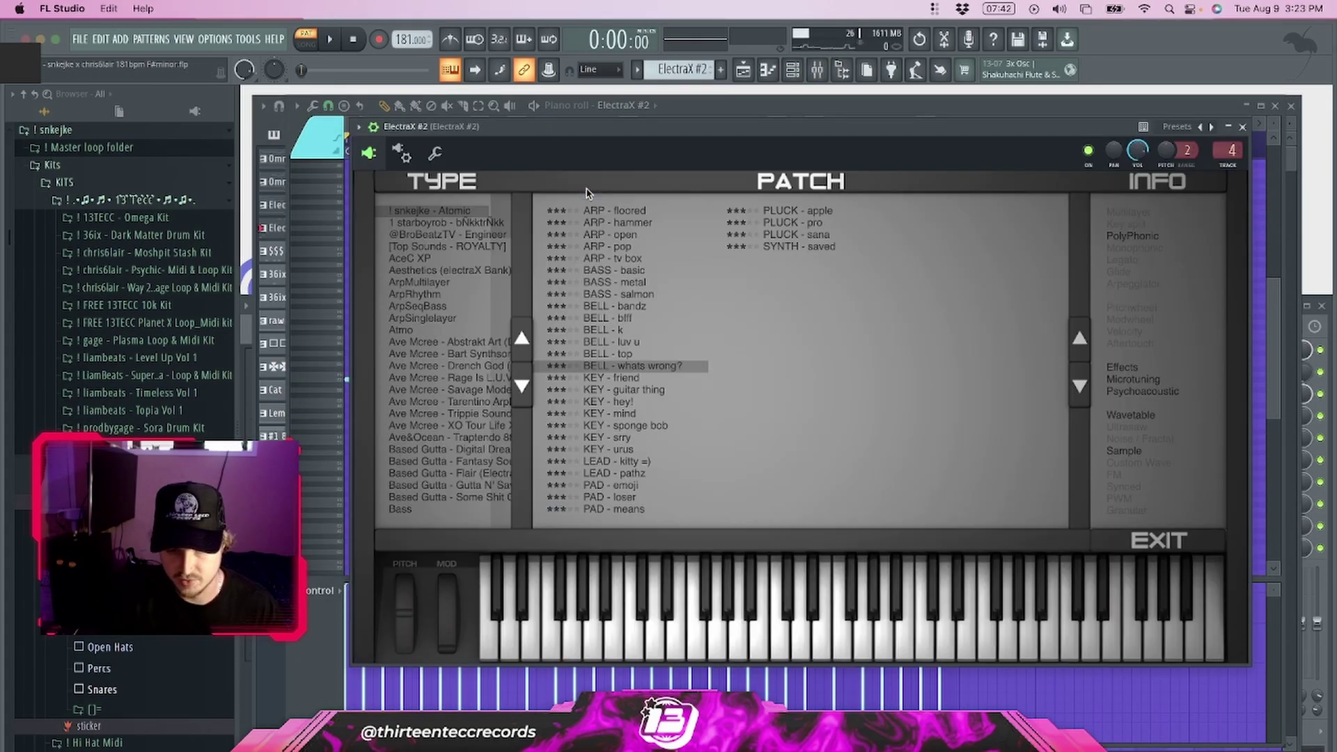
left_click(1242, 126)
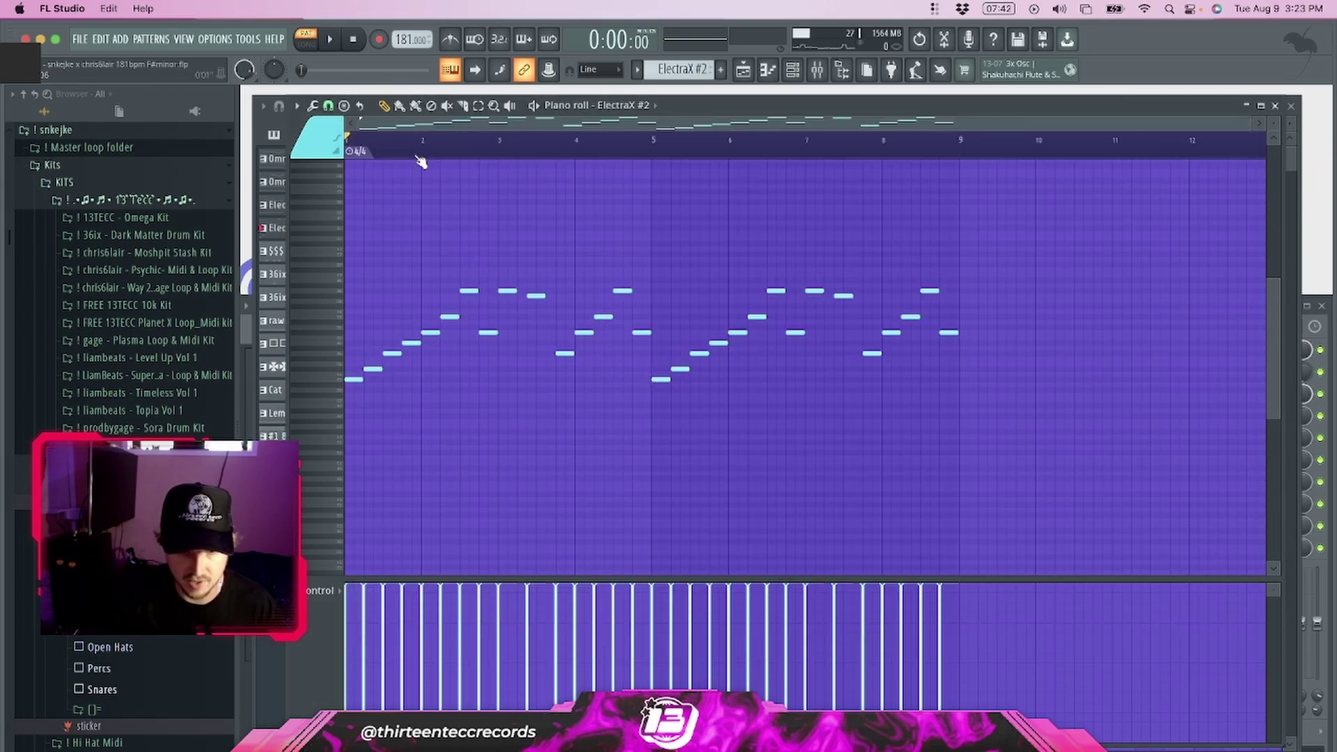
key("space")
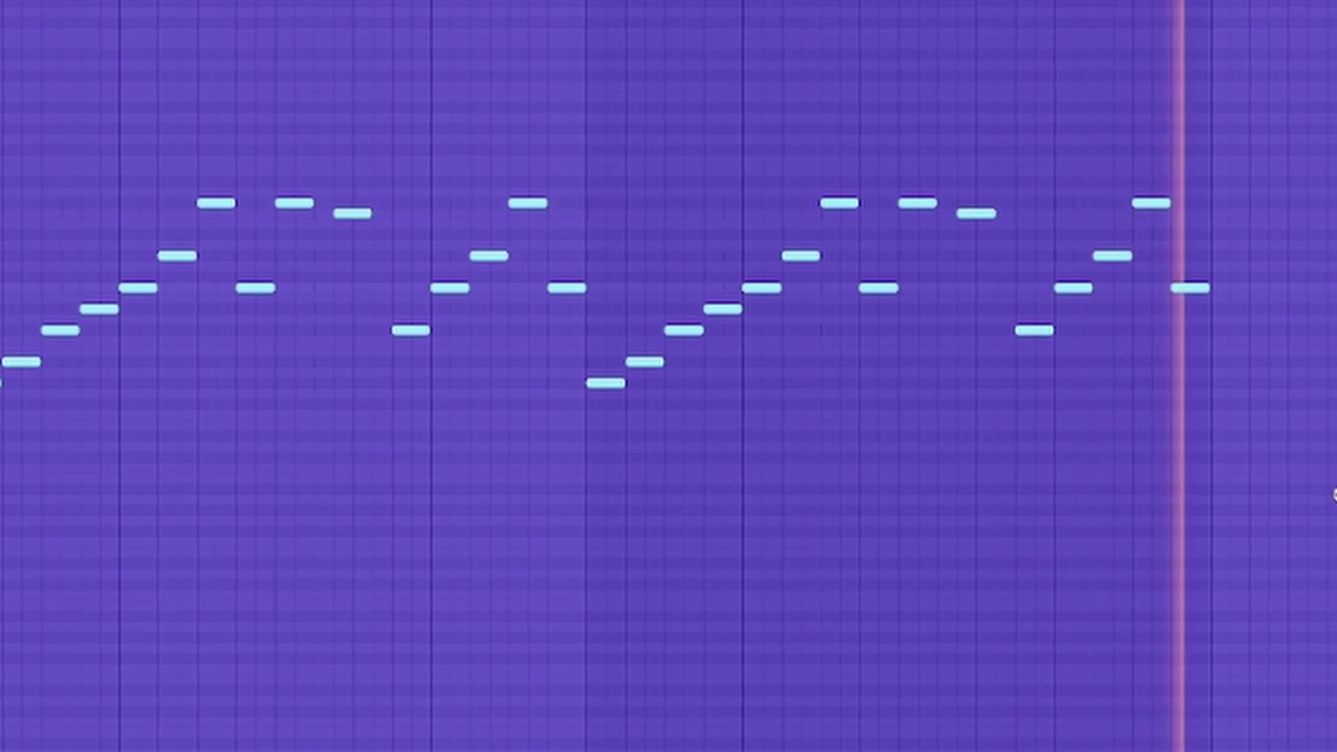
key("space")
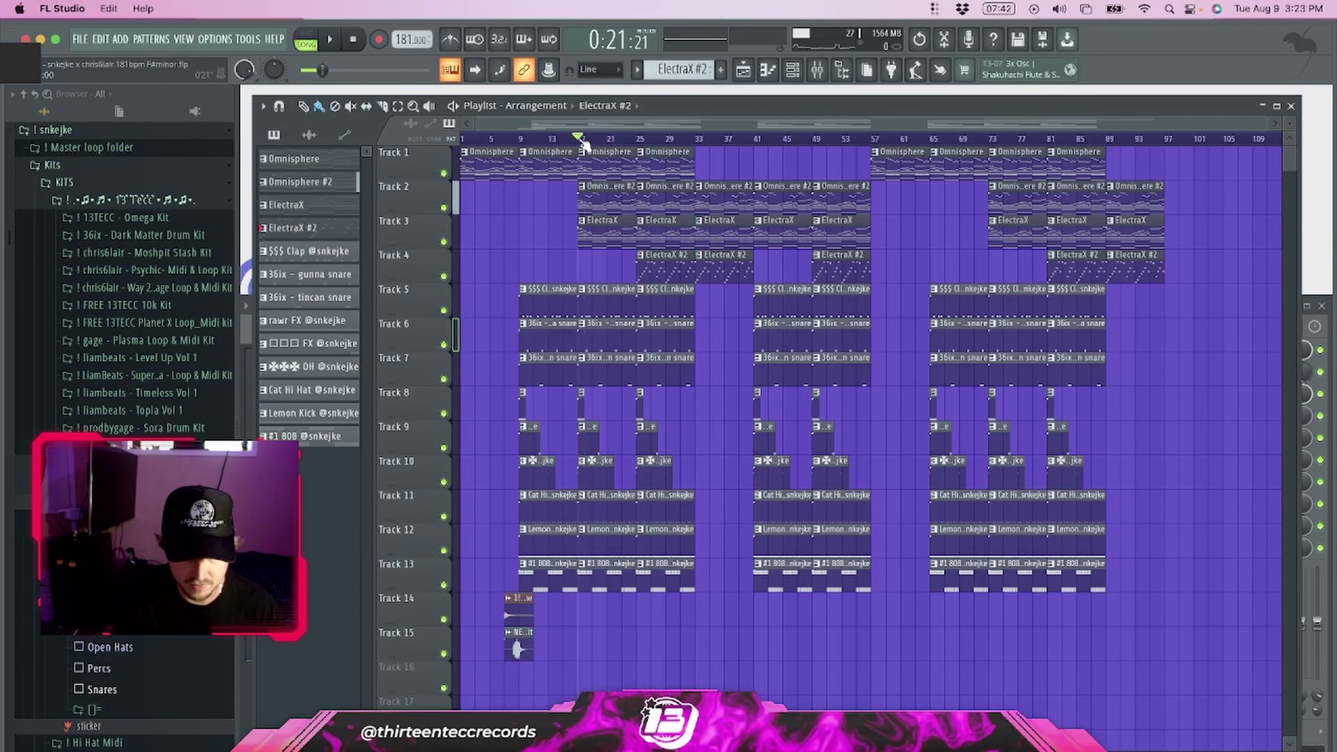
Step: Solo Track 1, enable Tracks 2 to 4 with it, and play the four melodic layers together from bar 17
right_click(444, 173)
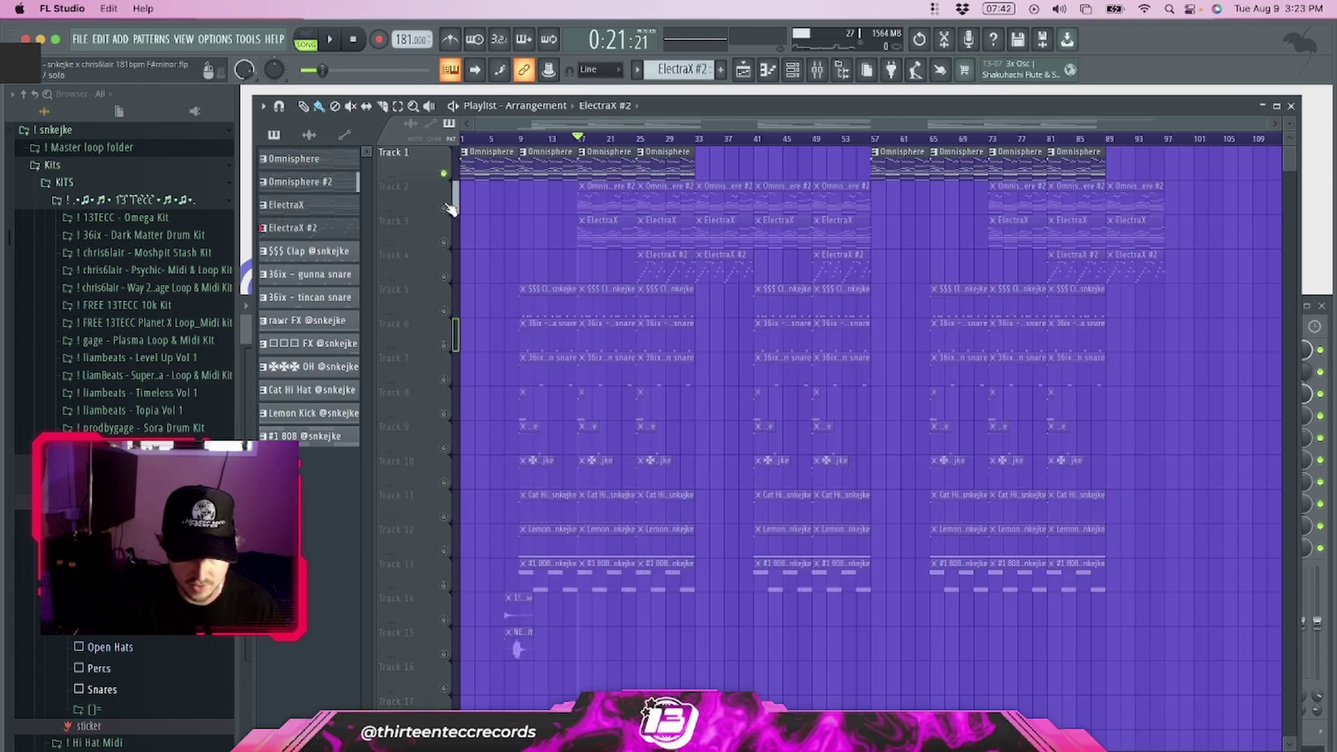
left_click_drag(444, 207, 444, 277)
key("space")
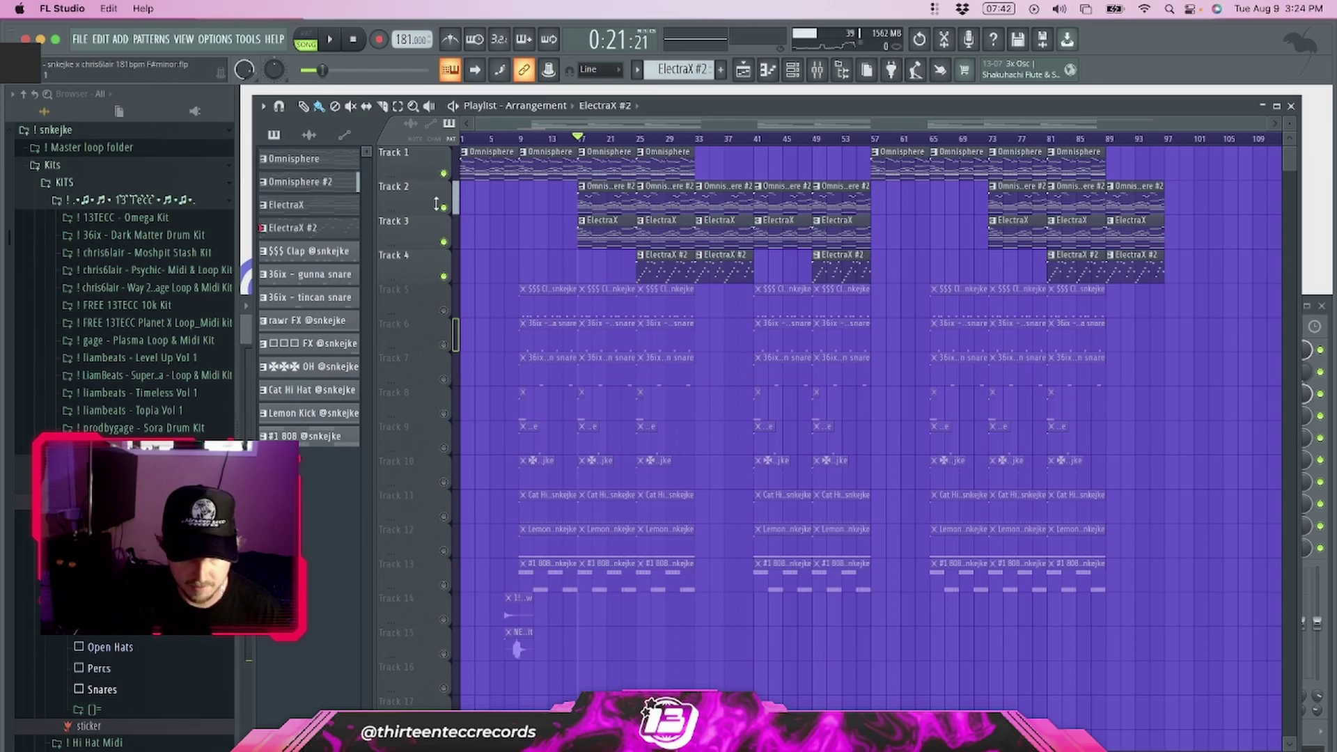
Step: Solo the 808 on Track 13 and browse the sample library to the snkejke Tesla Drumkit folder
right_click(444, 585)
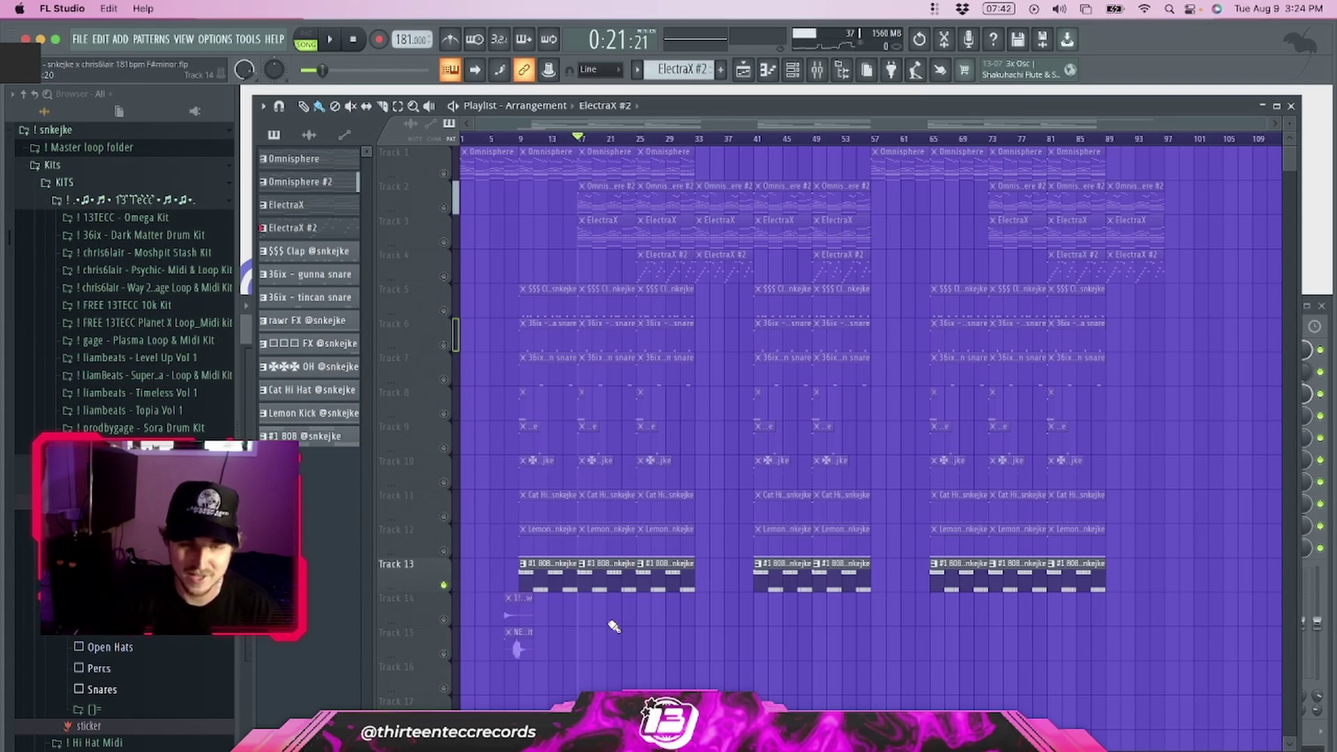
scroll(124, 292, "up", 2)
scroll(124, 293, "down", 2)
scroll(124, 292, "down", 2)
left_click(182, 254)
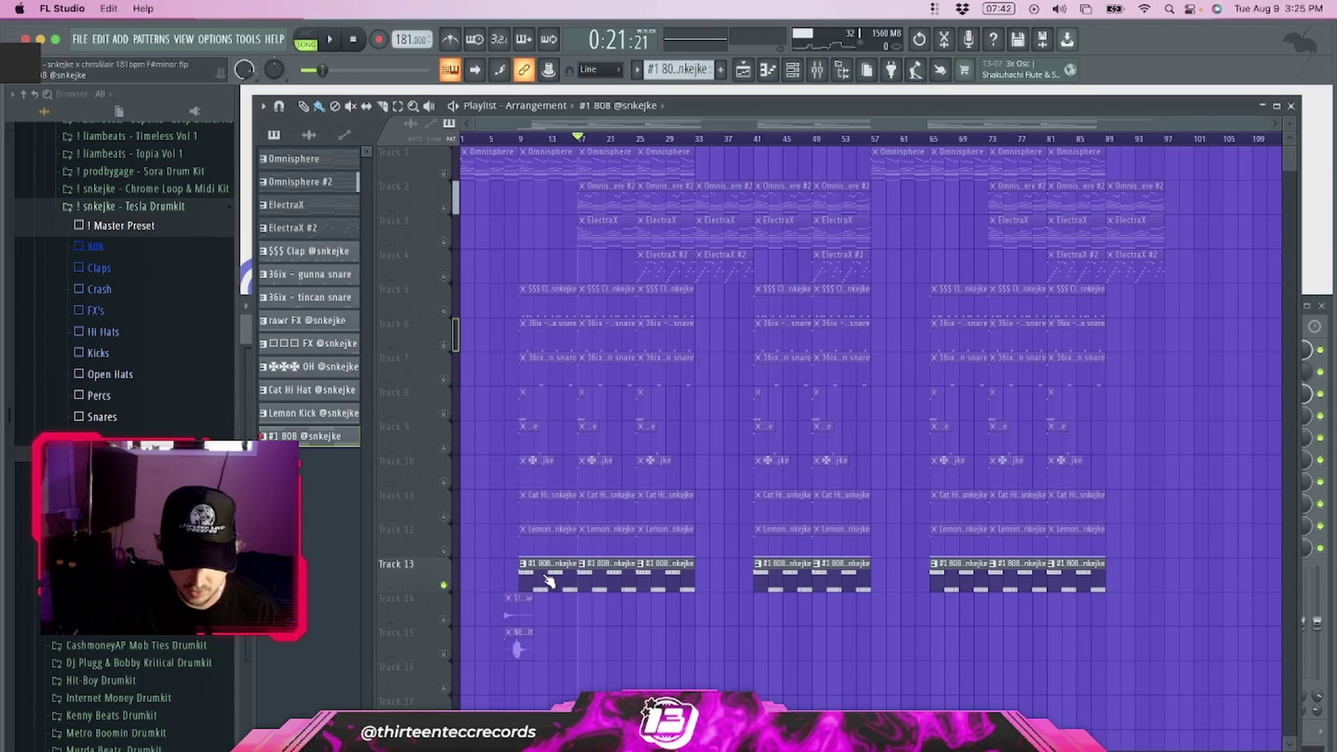
Step: View the 808 pattern in the piano roll, and select the lowest sustained notes in the Omnisphere pattern
double_click(542, 574)
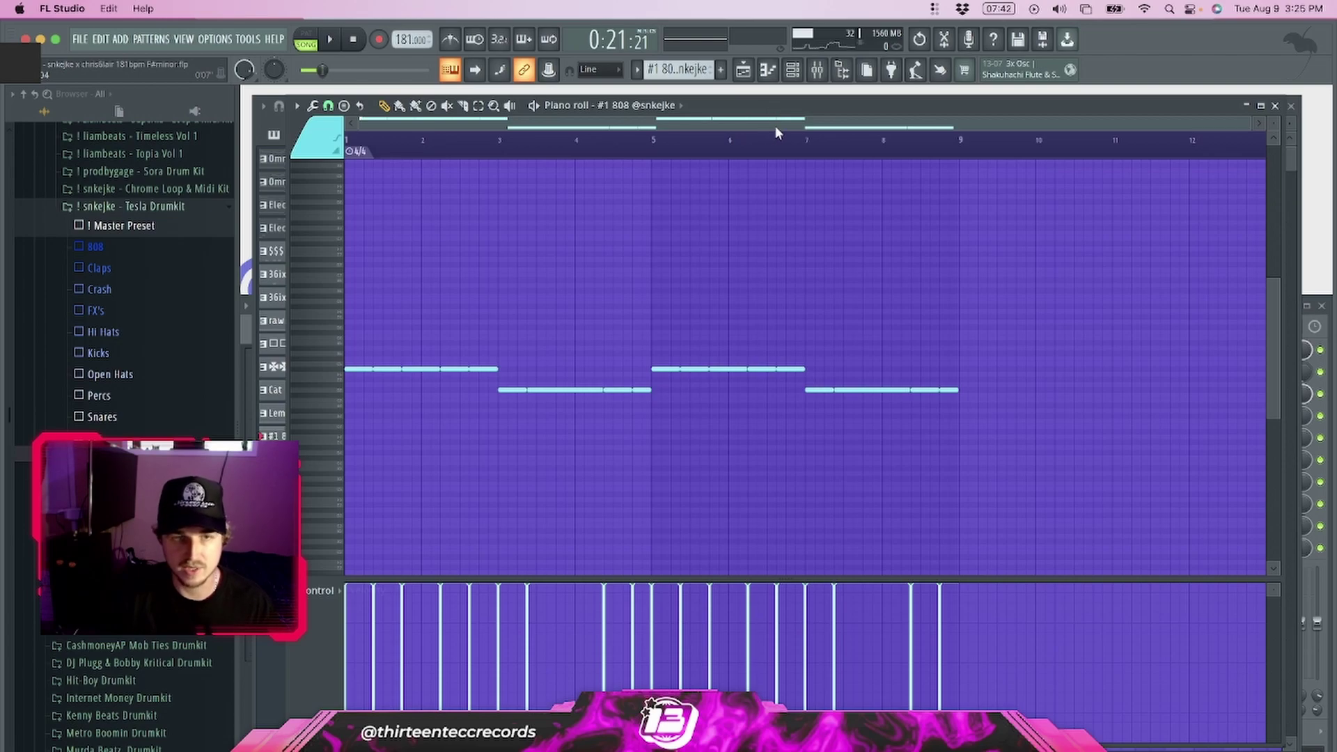
left_click(792, 70)
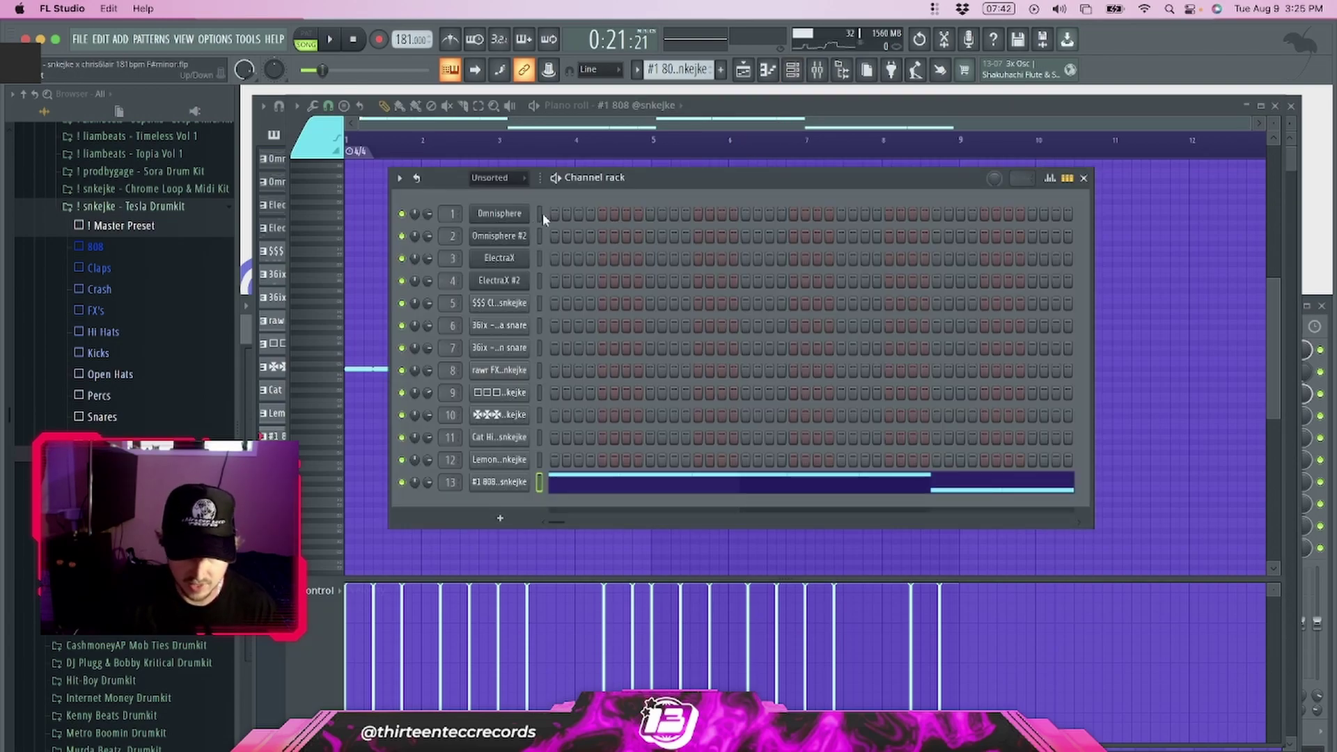
left_click(665, 215)
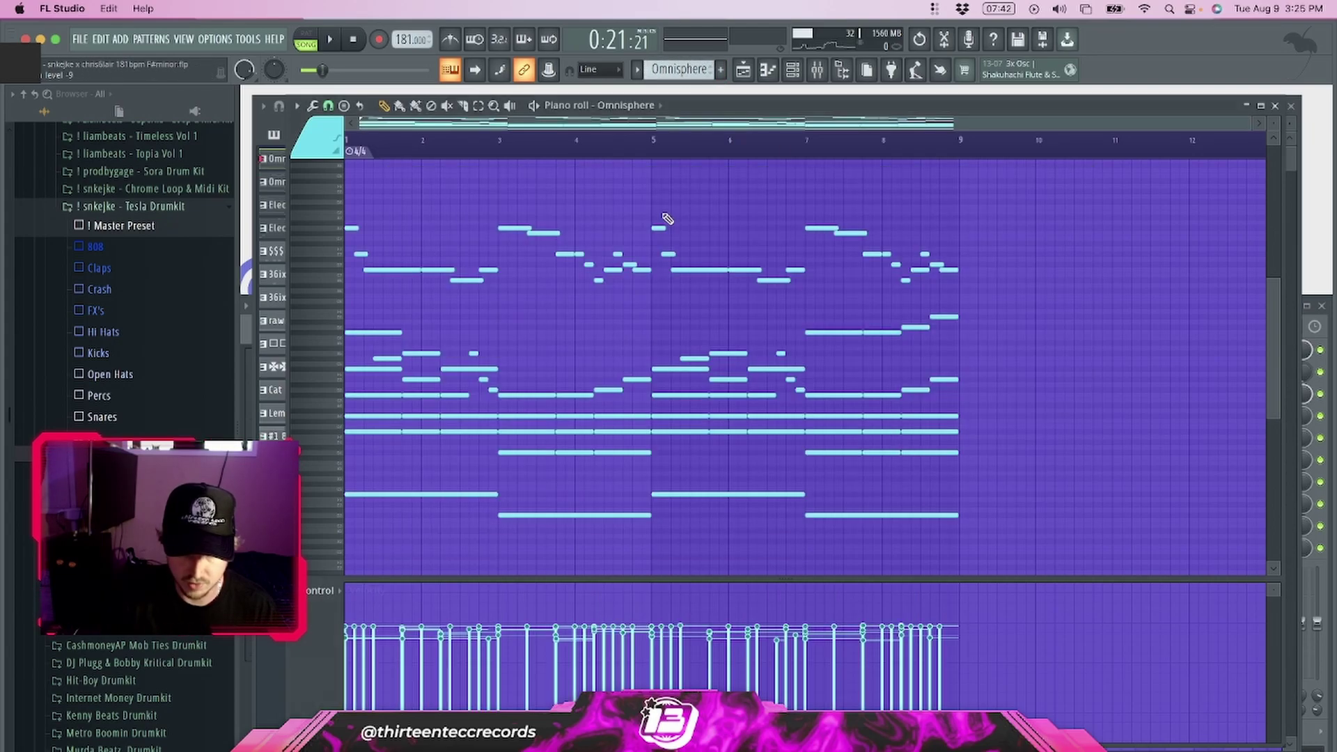
left_click_drag(355, 475, 1017, 543)
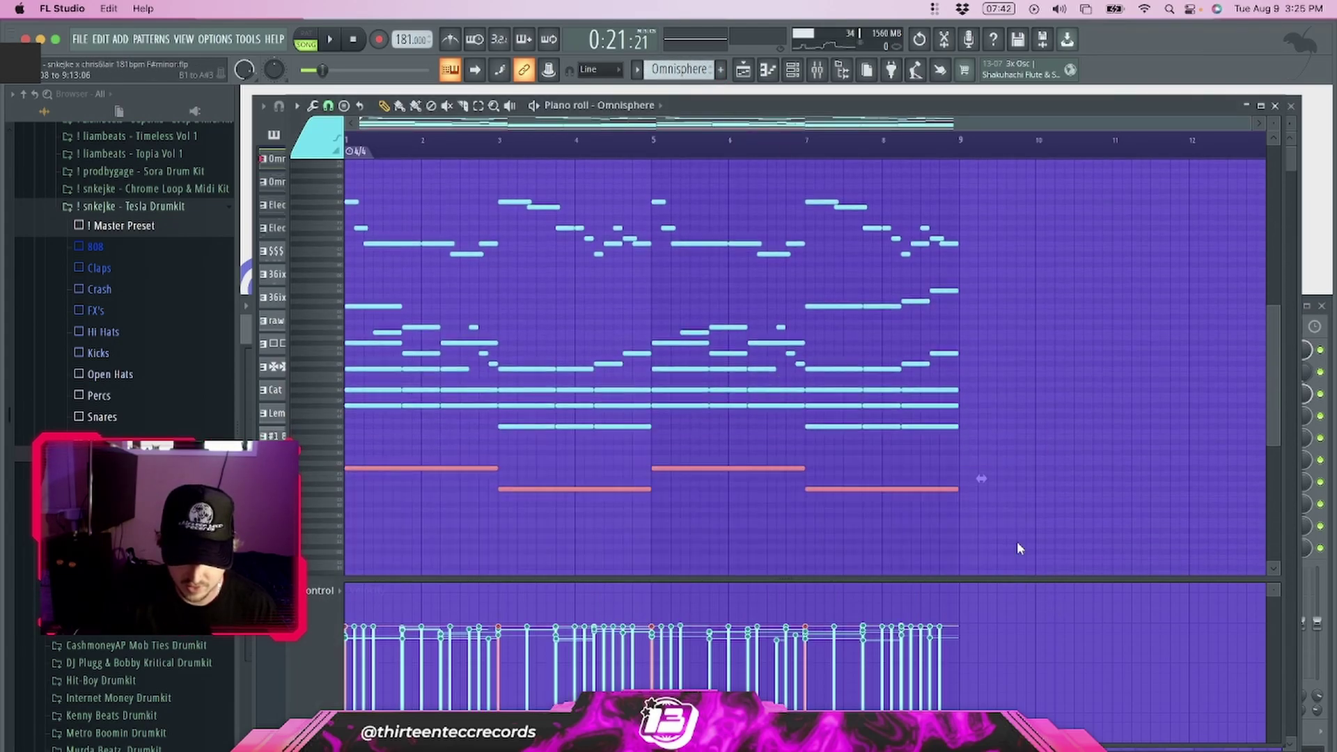
Step: Open the #1 808 channel's pattern in the piano roll and listen to it
left_click(792, 70)
left_click_drag(679, 70, 679, 17)
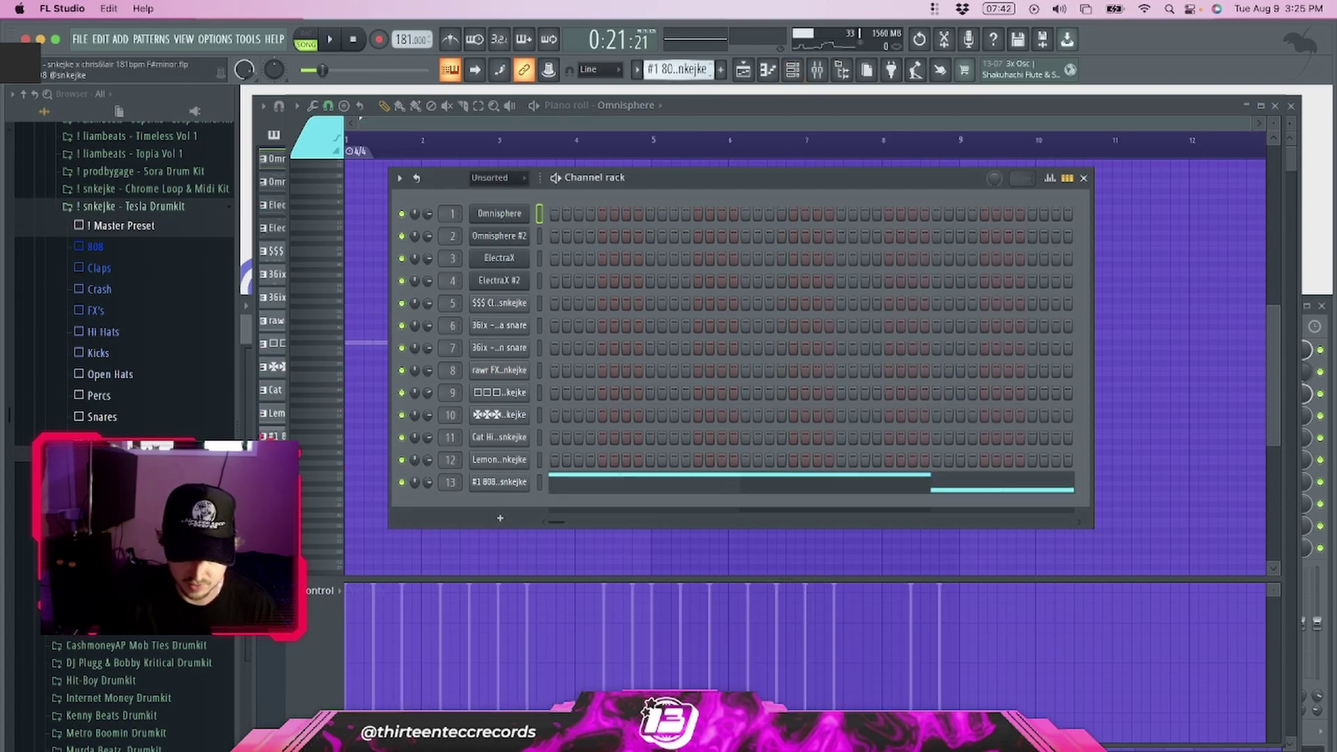
left_click(727, 486)
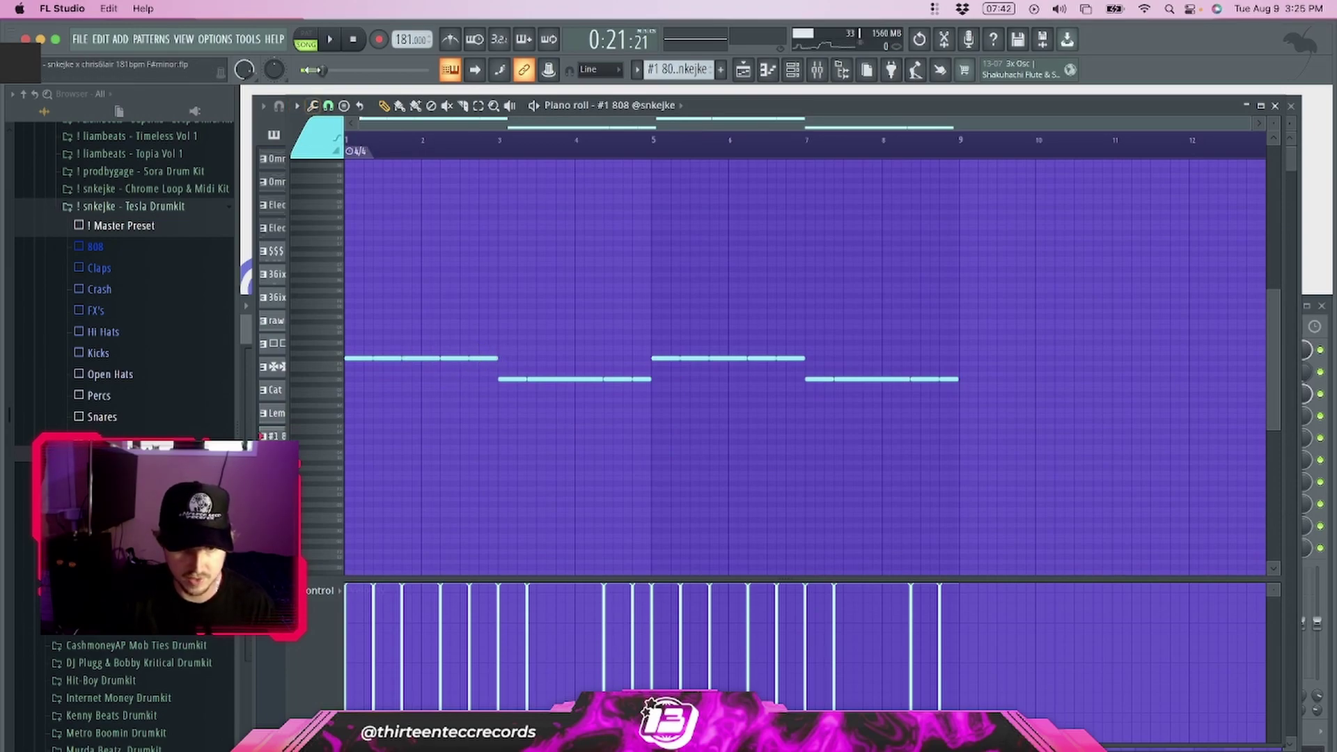
key("space")
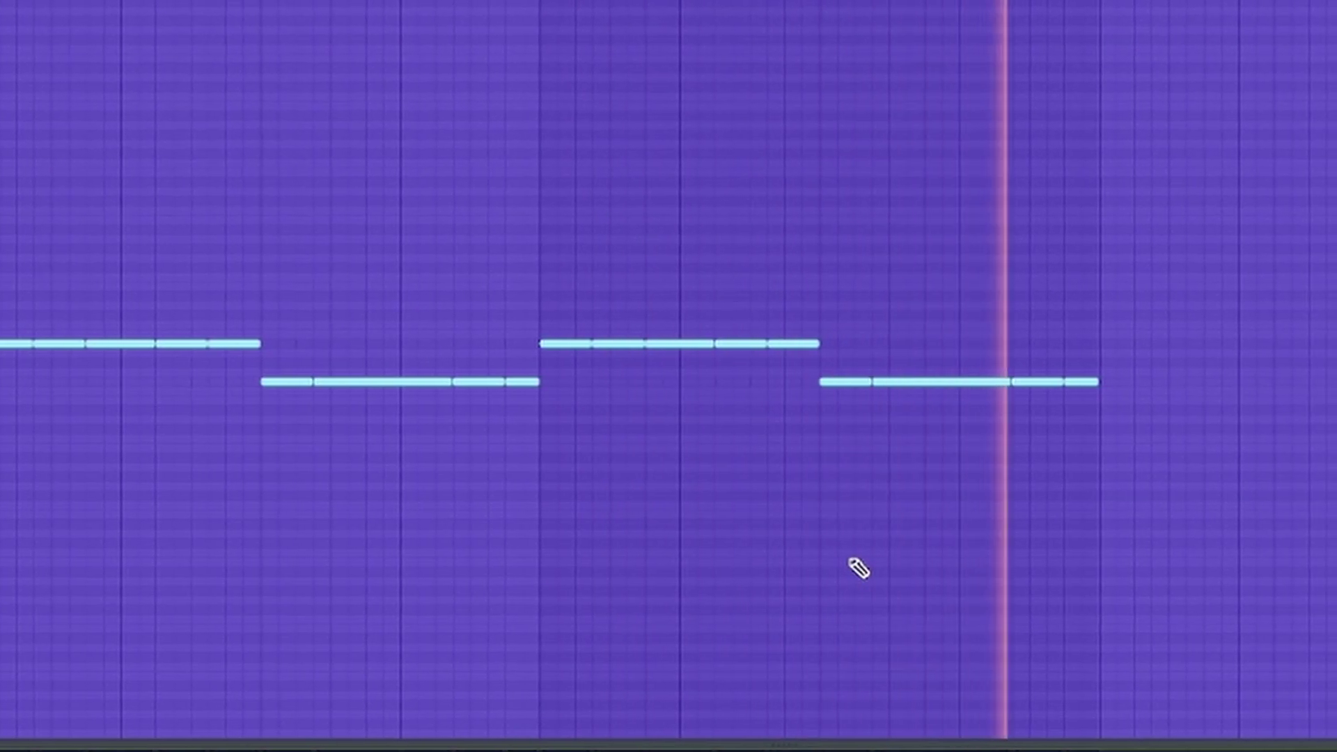
key("space")
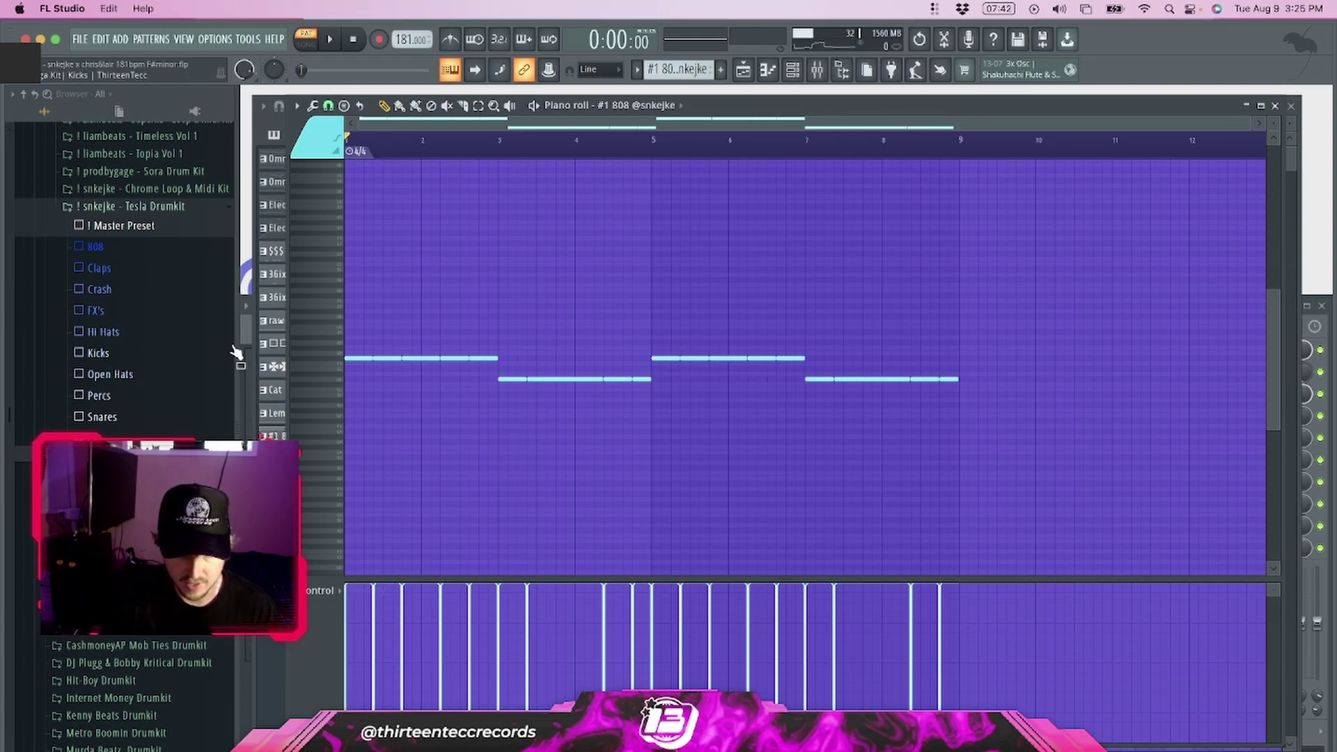
Step: Examine the Lemon Kick pattern's notes in the piano roll and expand the Tesla Drumkit's Kicks folder
key("ctrl+a")
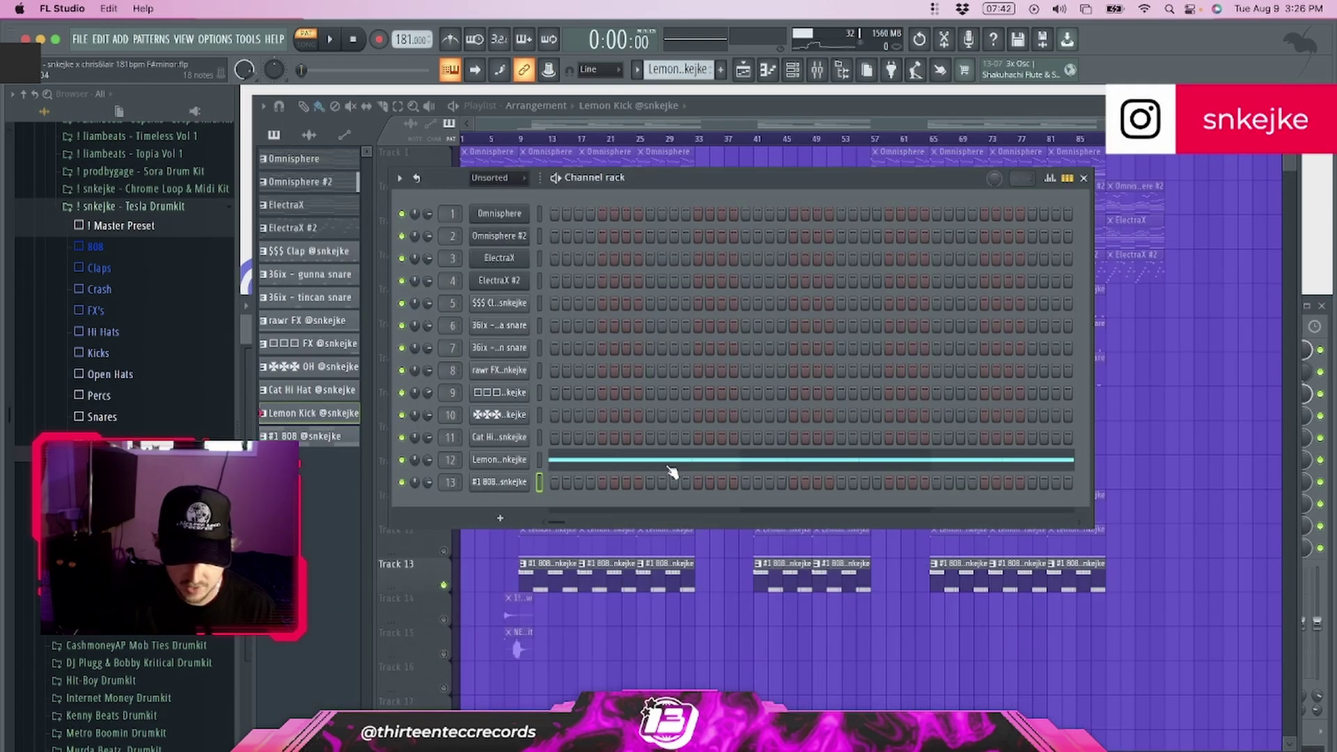
left_click(670, 467)
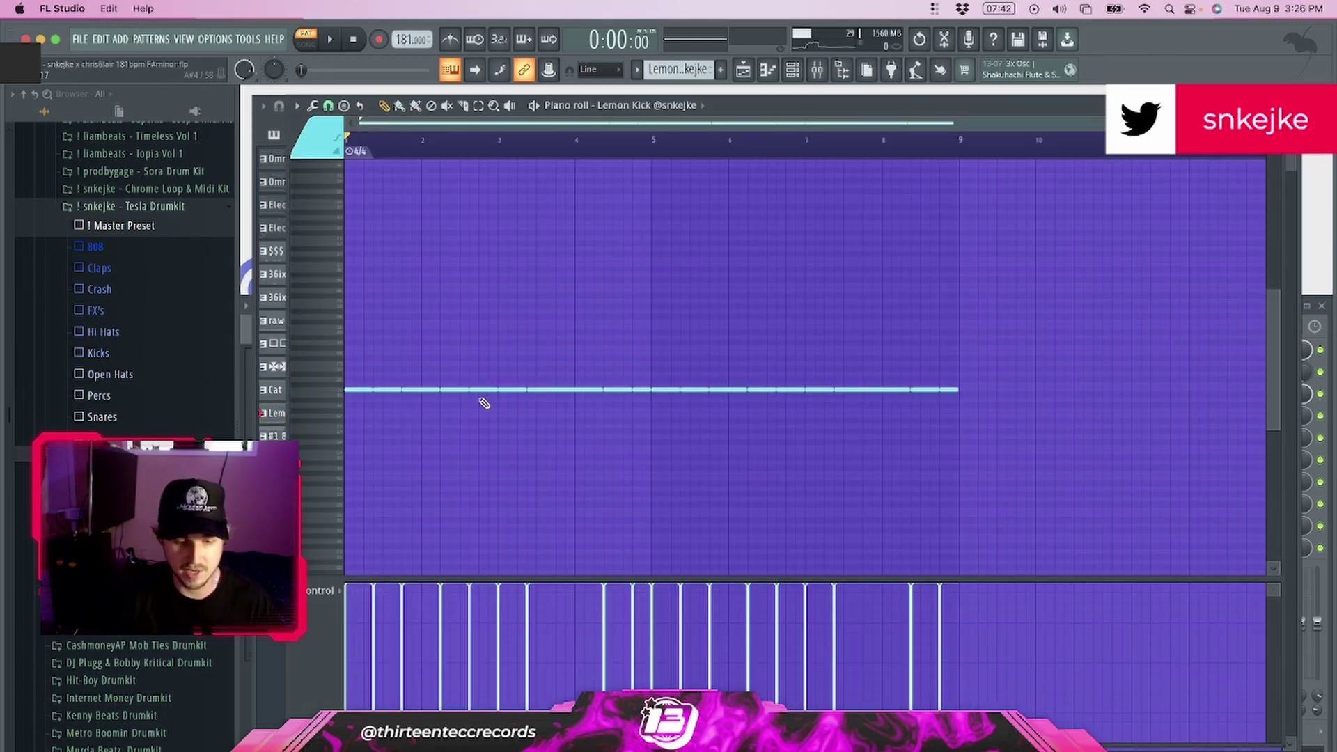
left_click_drag(347, 369, 1012, 471)
left_click(698, 462, "ctrl")
left_click_drag(360, 382, 1016, 435)
key("Escape")
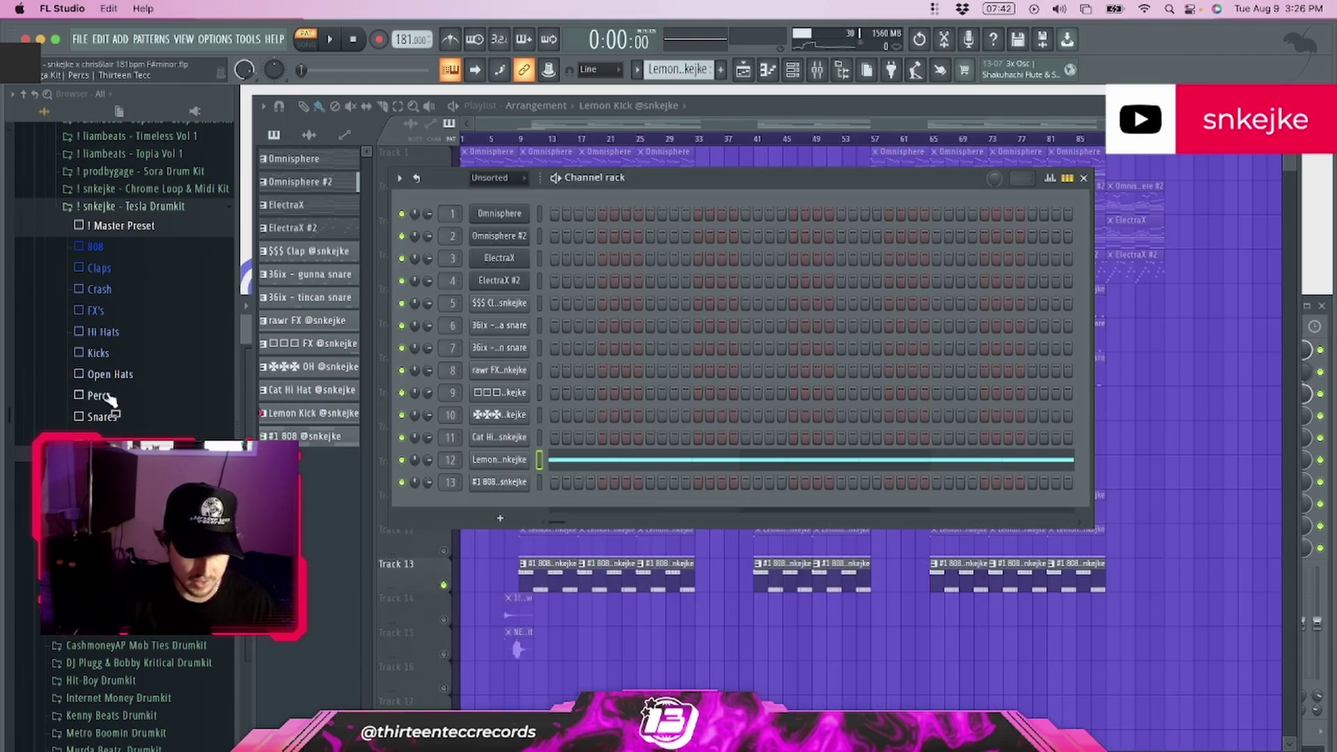
left_click(97, 353)
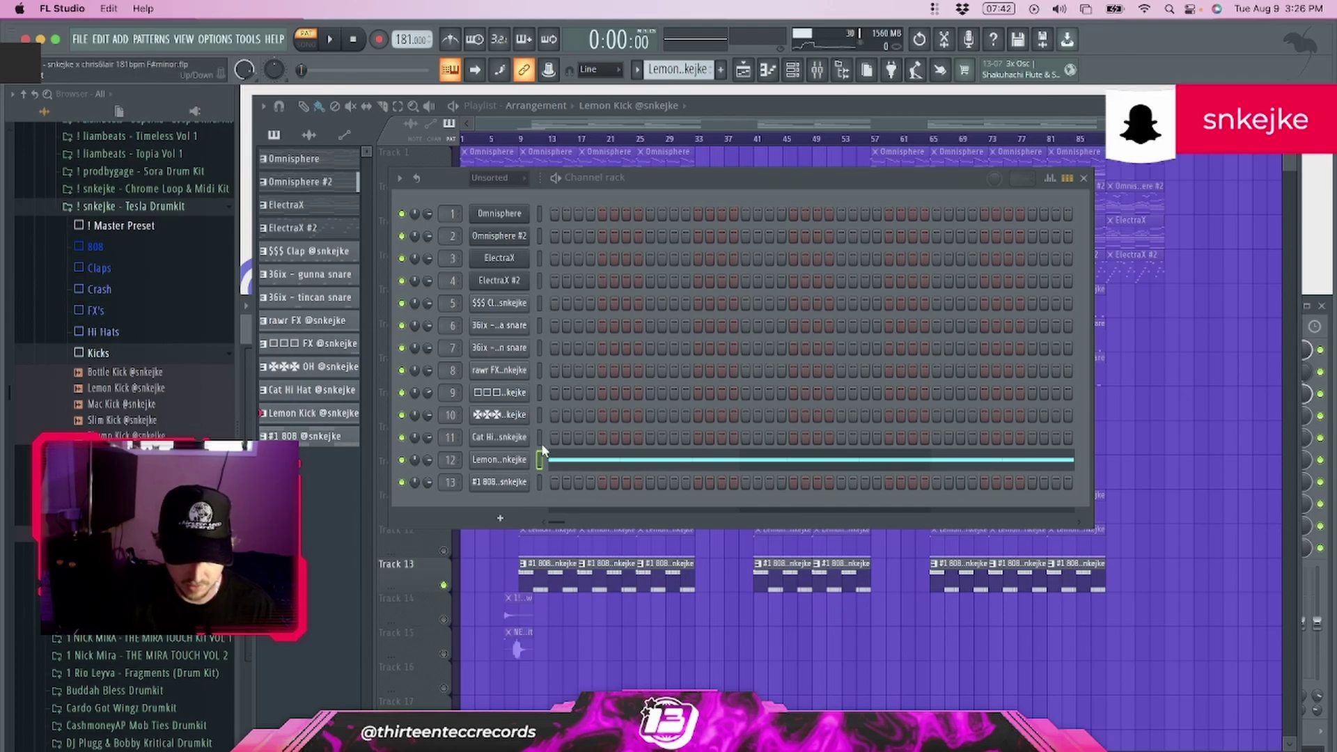
scroll(674, 69, "up", 1)
Step: View the Cat Hi Hat pattern in the piano roll, then return to the playlist
key("F6")
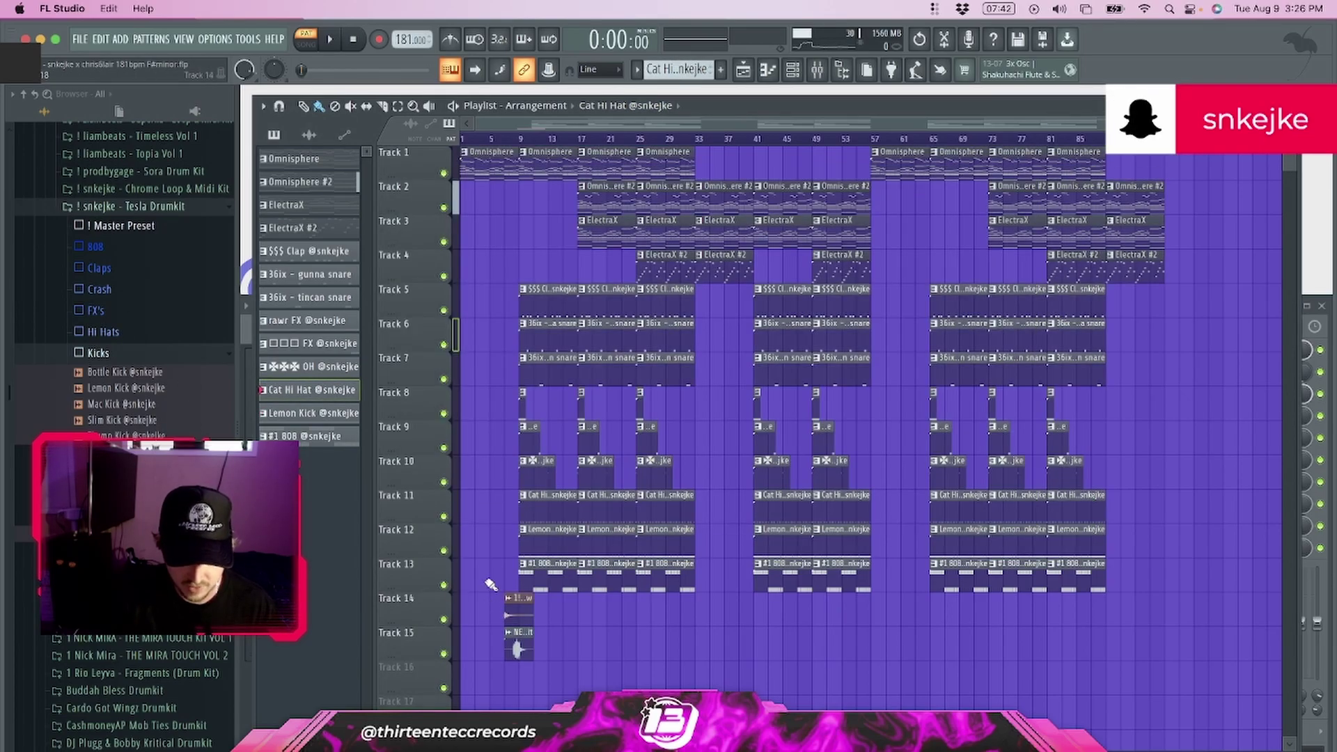
key("F7")
scroll(549, 500, "left", 3)
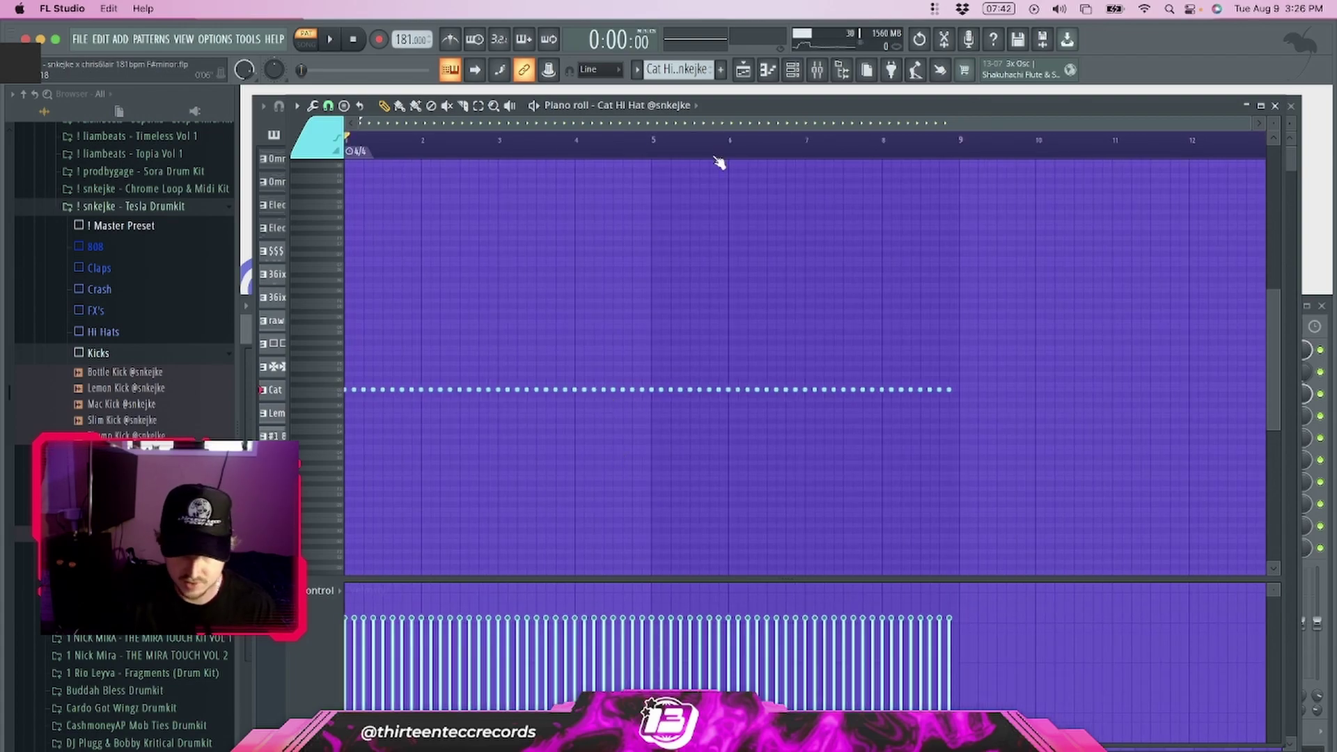
left_click(1275, 106)
Step: Play the open-hat pattern from Track 10 and view the FX pattern from Track 9 in the piano roll
double_click(534, 472)
key("Up")
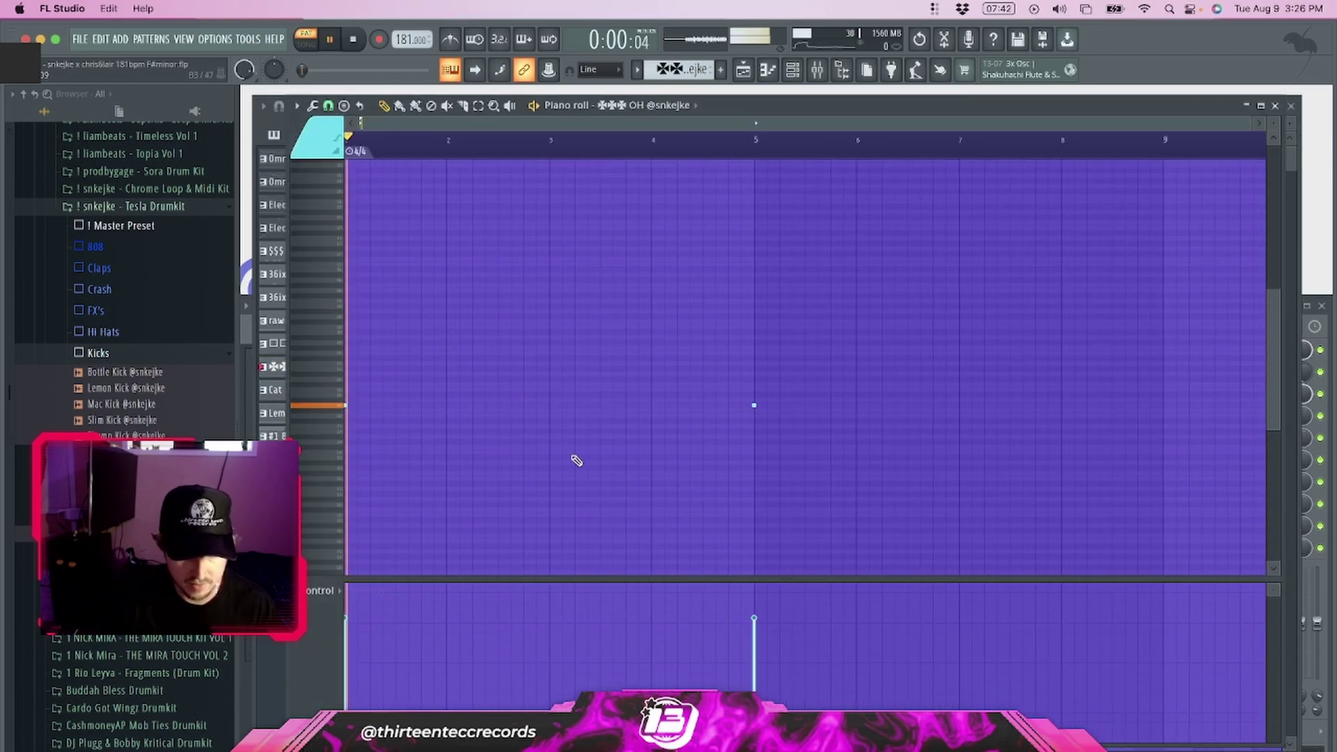
key("F7")
key("F7")
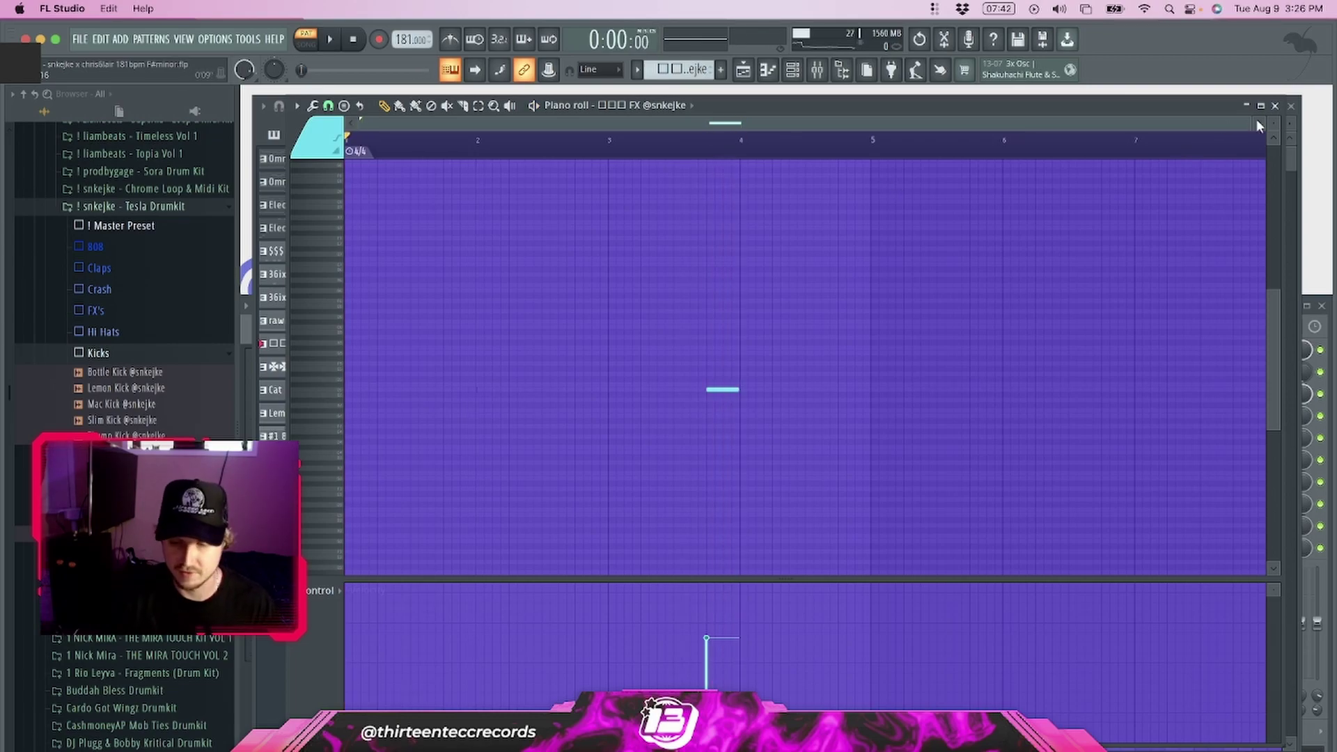
left_click(1274, 105)
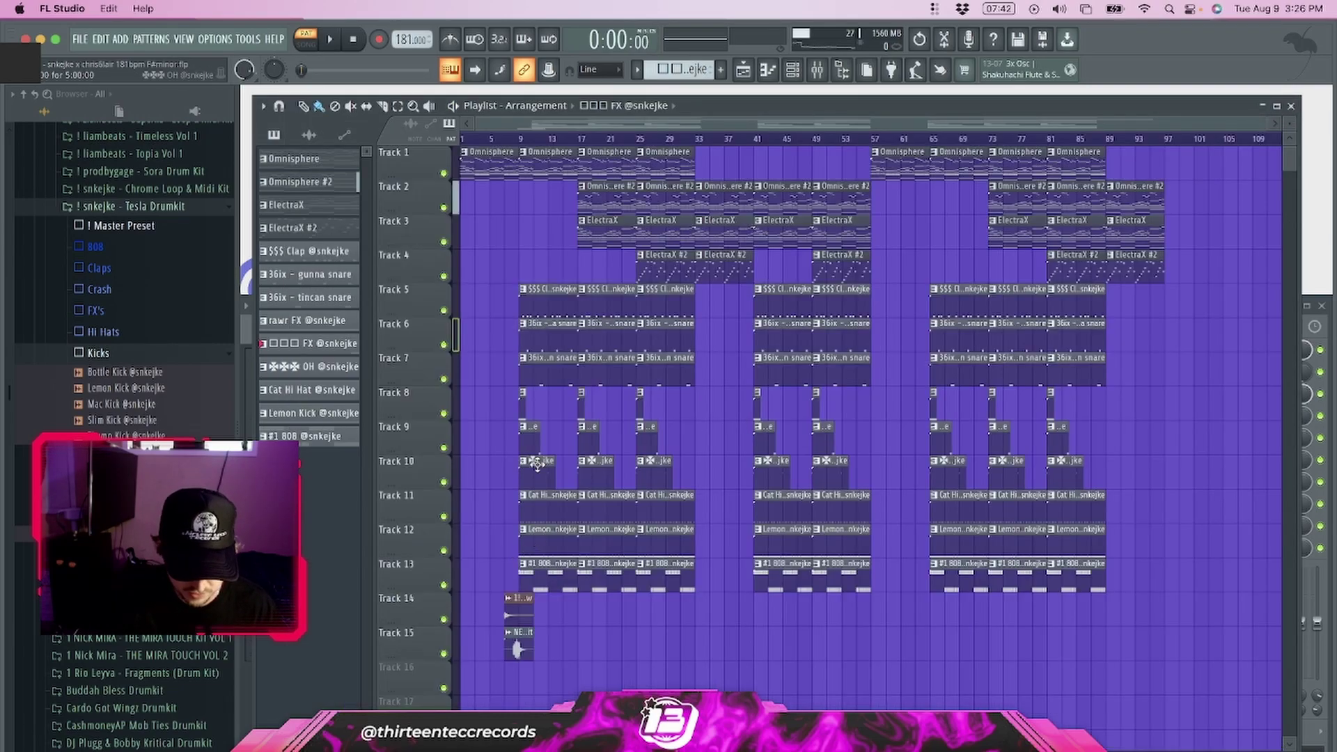
Step: View the rawr FX pattern from Track 8 in the piano roll
double_click(523, 404)
scroll(526, 433, "up", 1)
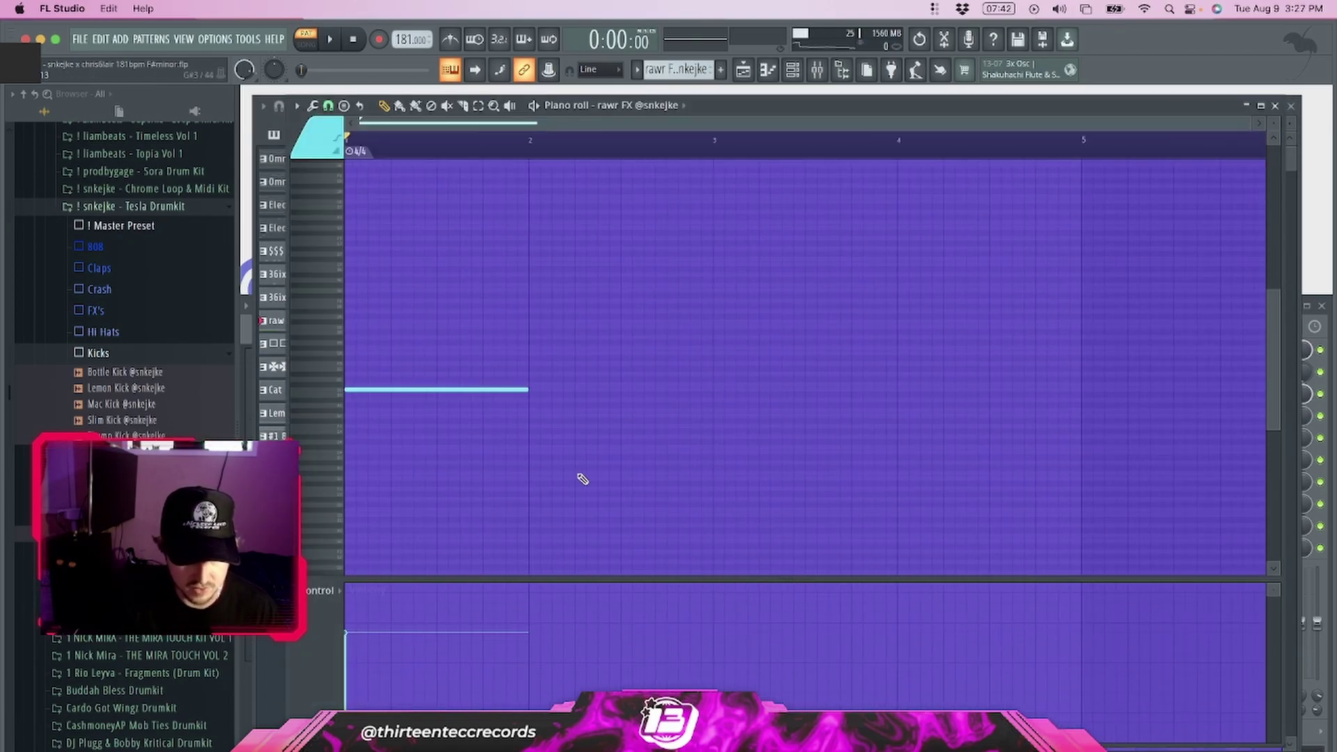
left_click(1275, 106)
Step: View the 36ix tincan snare pattern and expand the 36ix - Dark Matter Drum Kit folder in the sample library
left_click(526, 369)
double_click(527, 369)
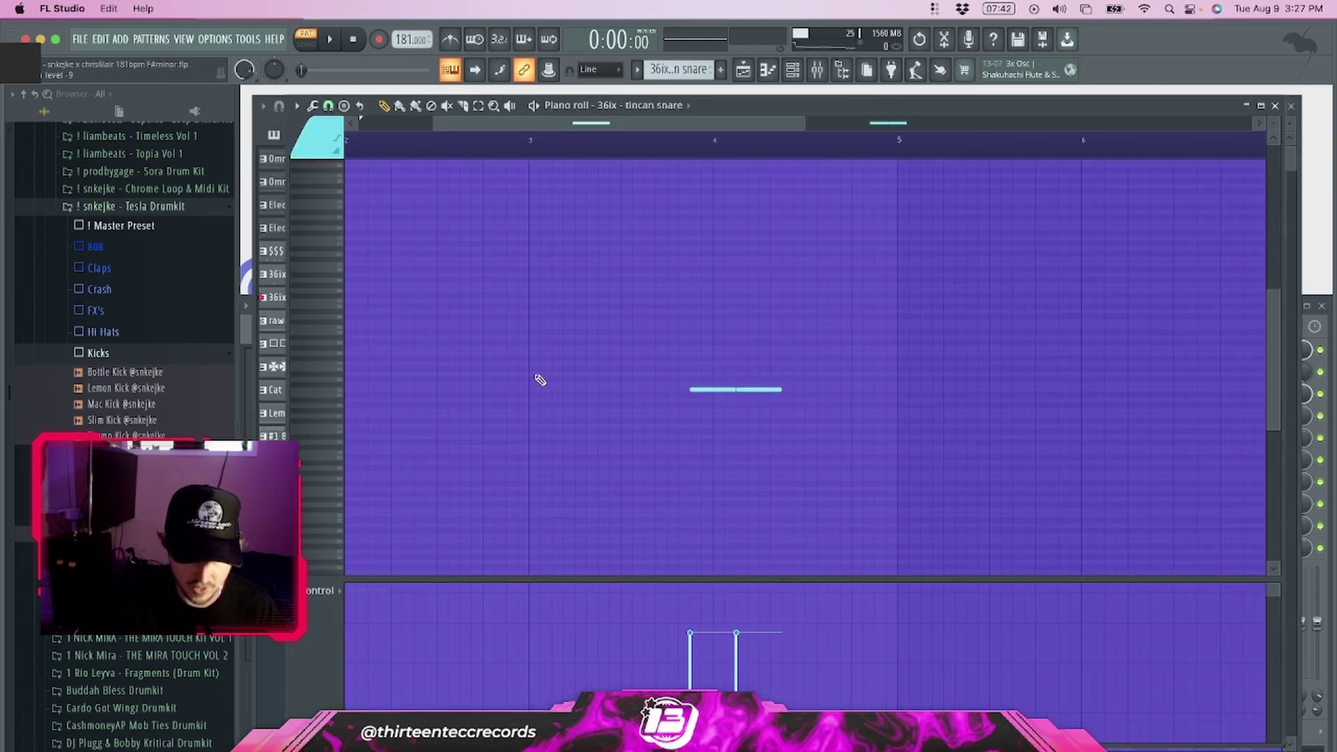
scroll(580, 413, "down", 2)
left_click(174, 206)
scroll(185, 298, "up", 8)
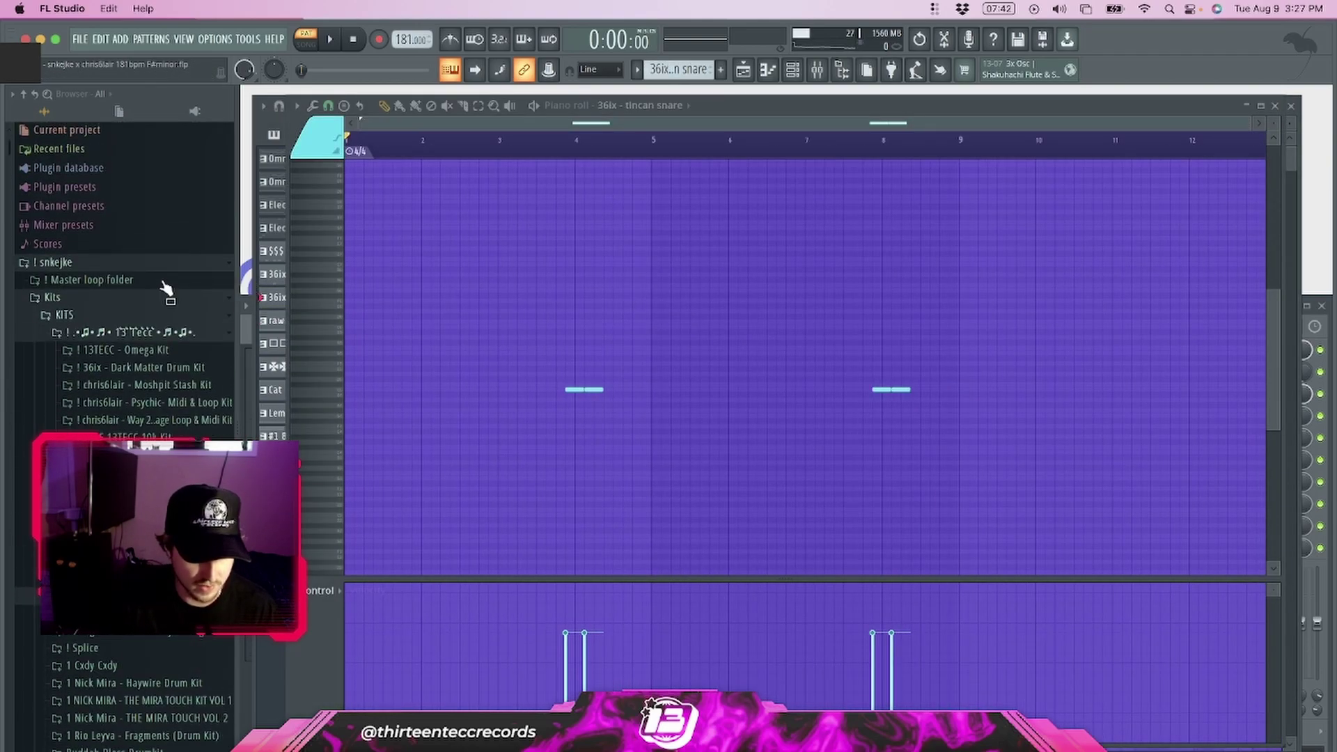
left_click(146, 367)
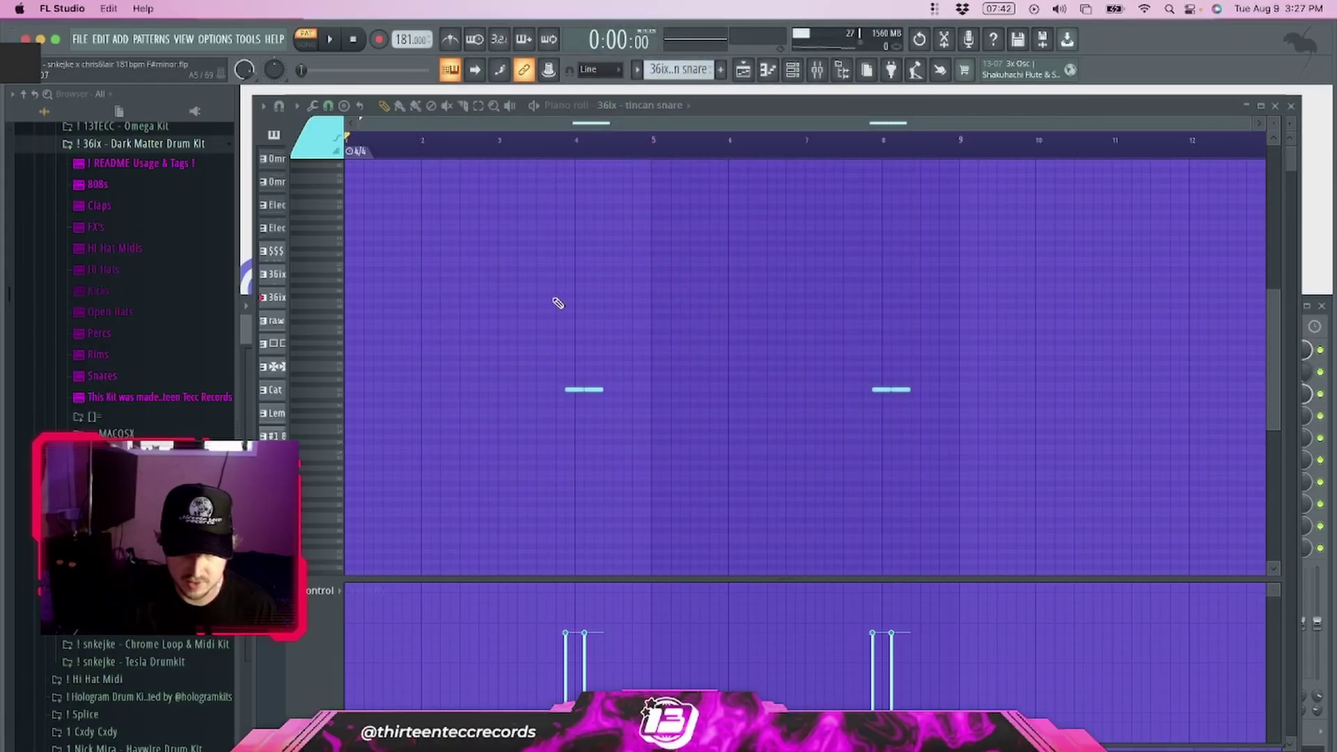
Step: Listen to the tincan snare pattern and close its piano roll
left_click_drag(394, 155, 307, 164)
key("space")
key("space")
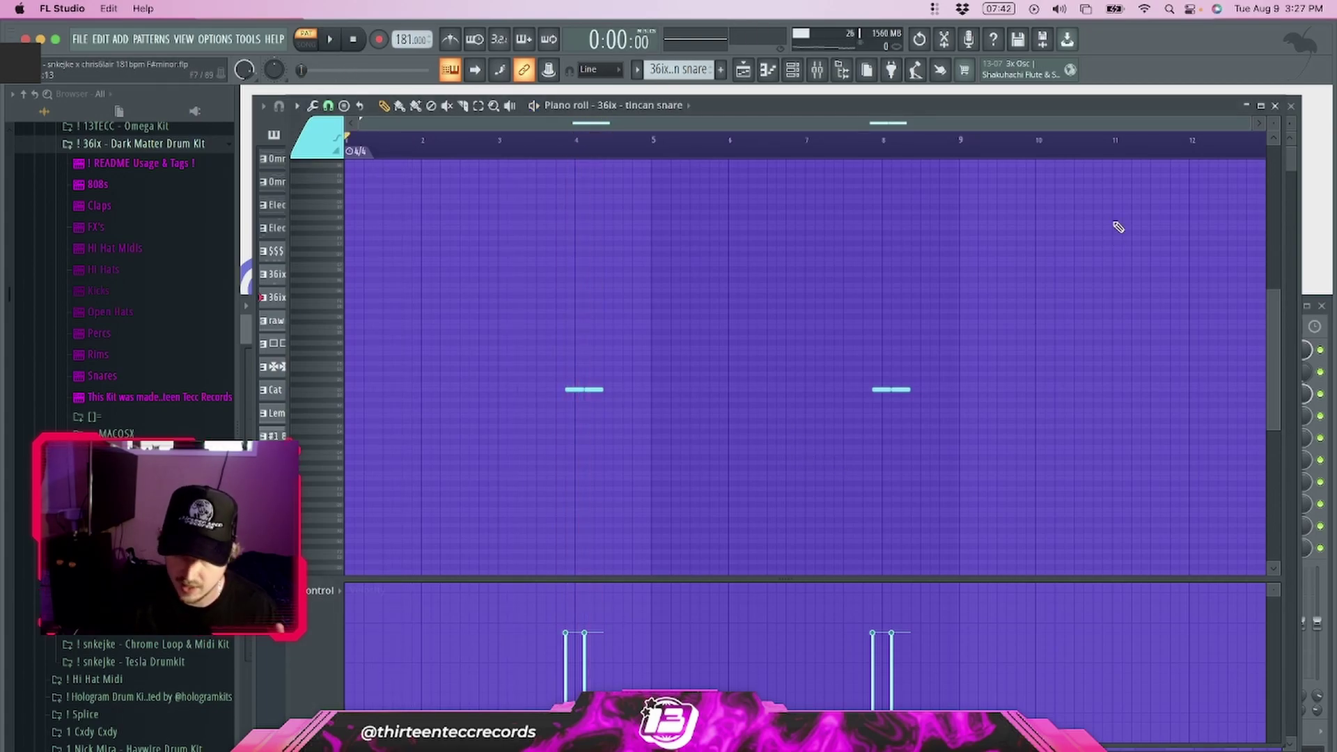
left_click(1279, 106)
Step: Open the 36ix gunna snare pattern from Track 6 in the piano roll and listen to it
double_click(550, 336)
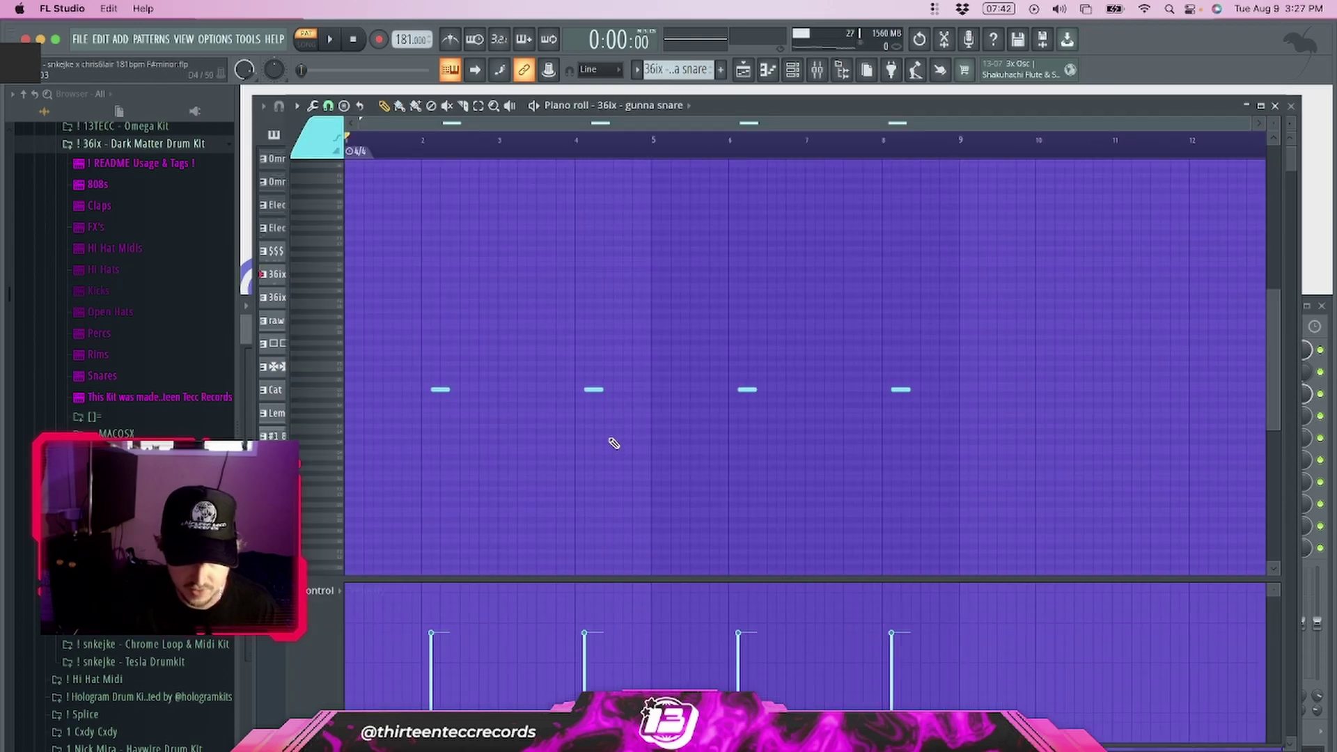
key("space")
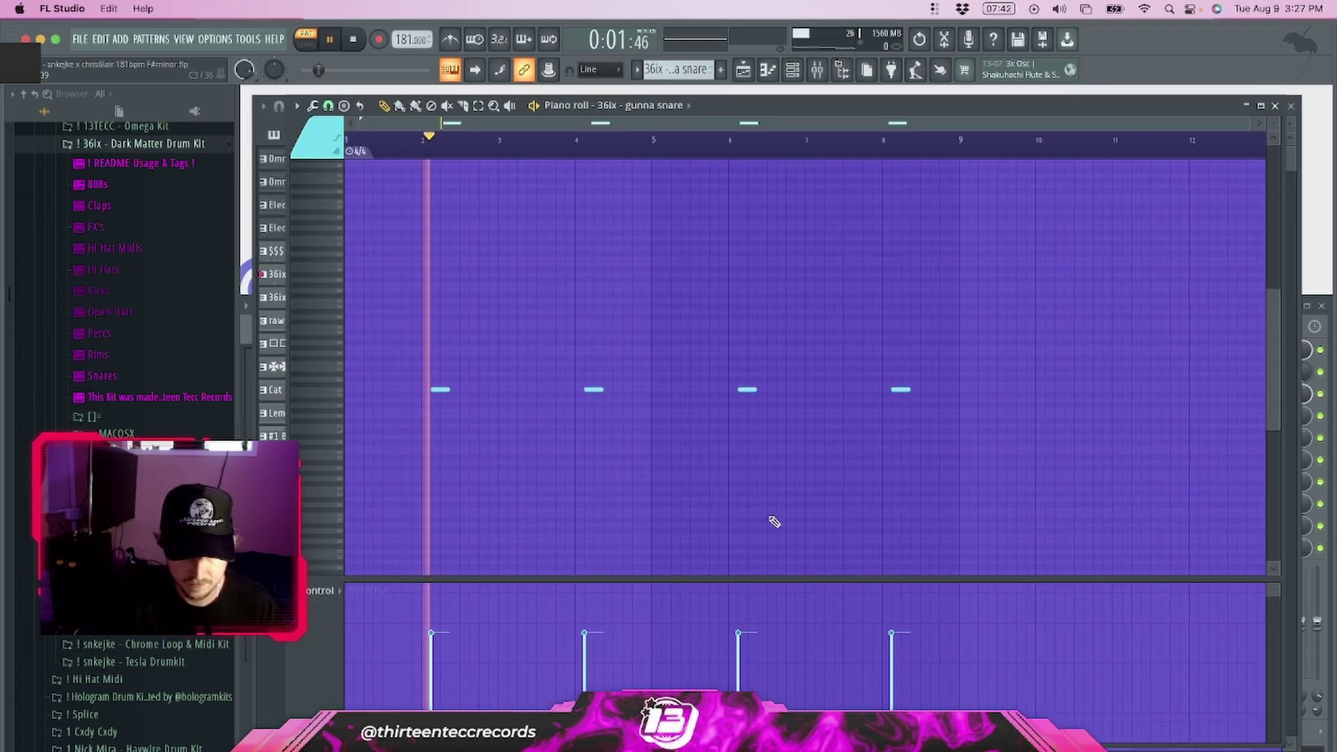
key("space")
key("Escape")
Step: View the $$$ Clap pattern in the piano roll, pick out its second clap note, deselect it, and play the pattern
double_click(548, 306)
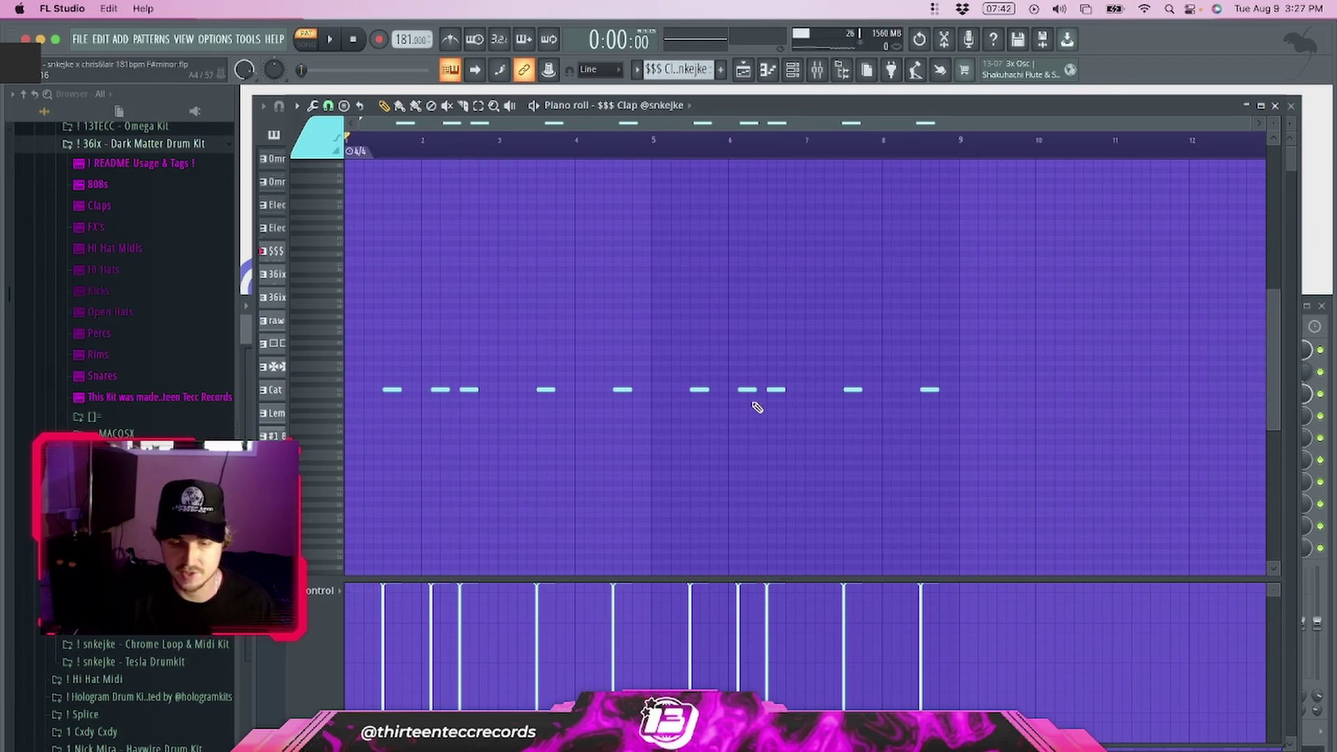
left_click(440, 391)
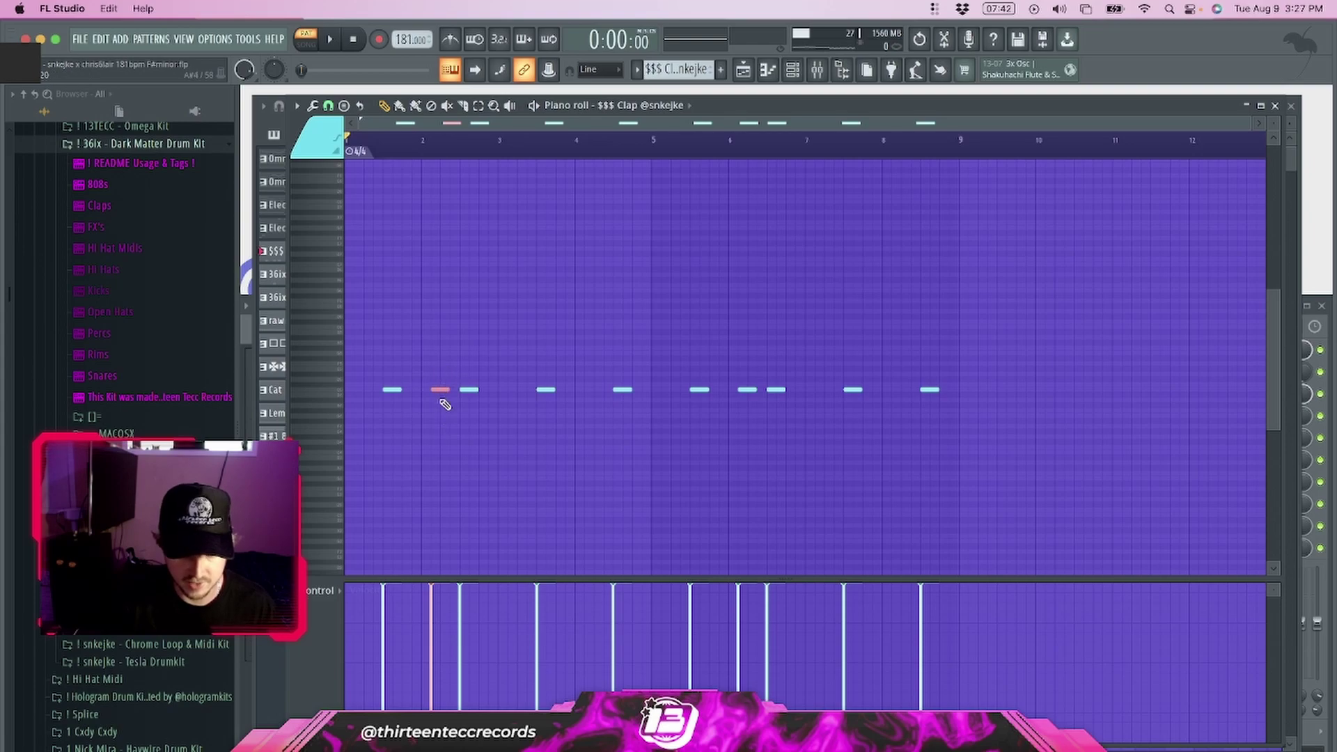
key("super+d")
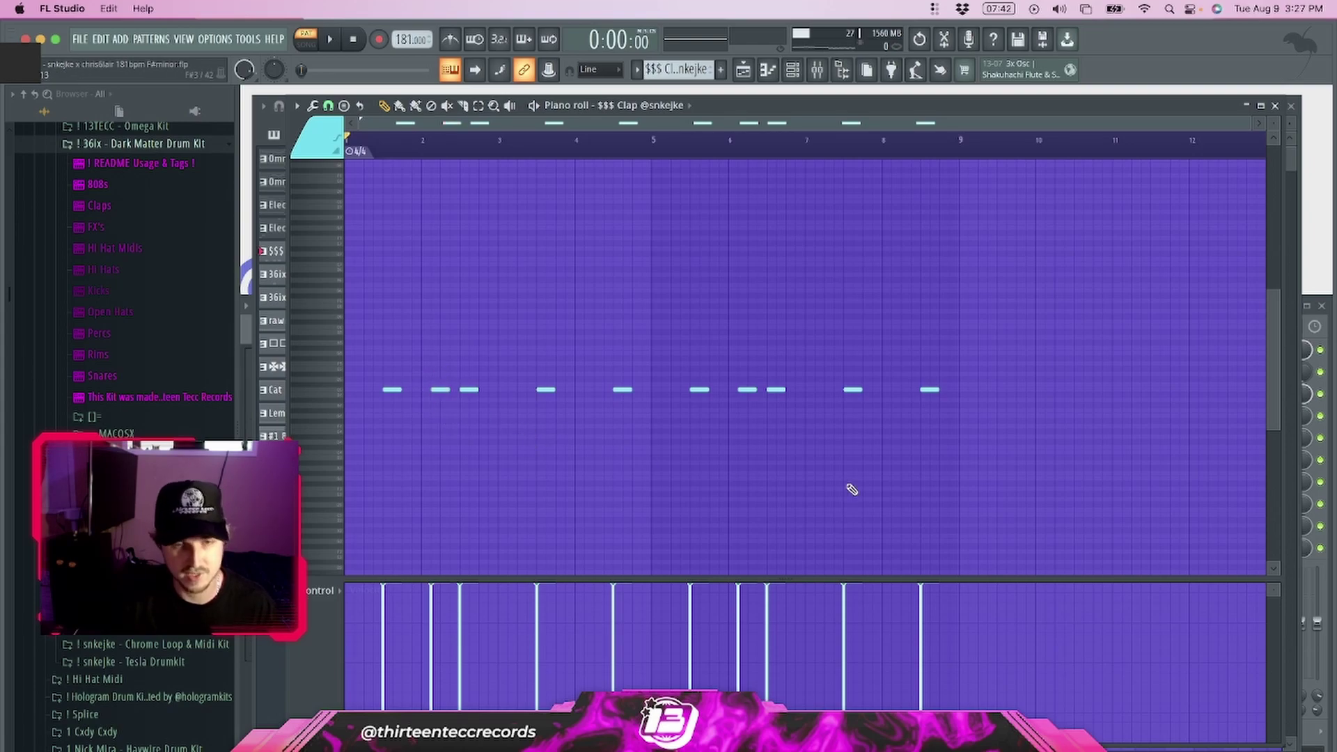
key("space")
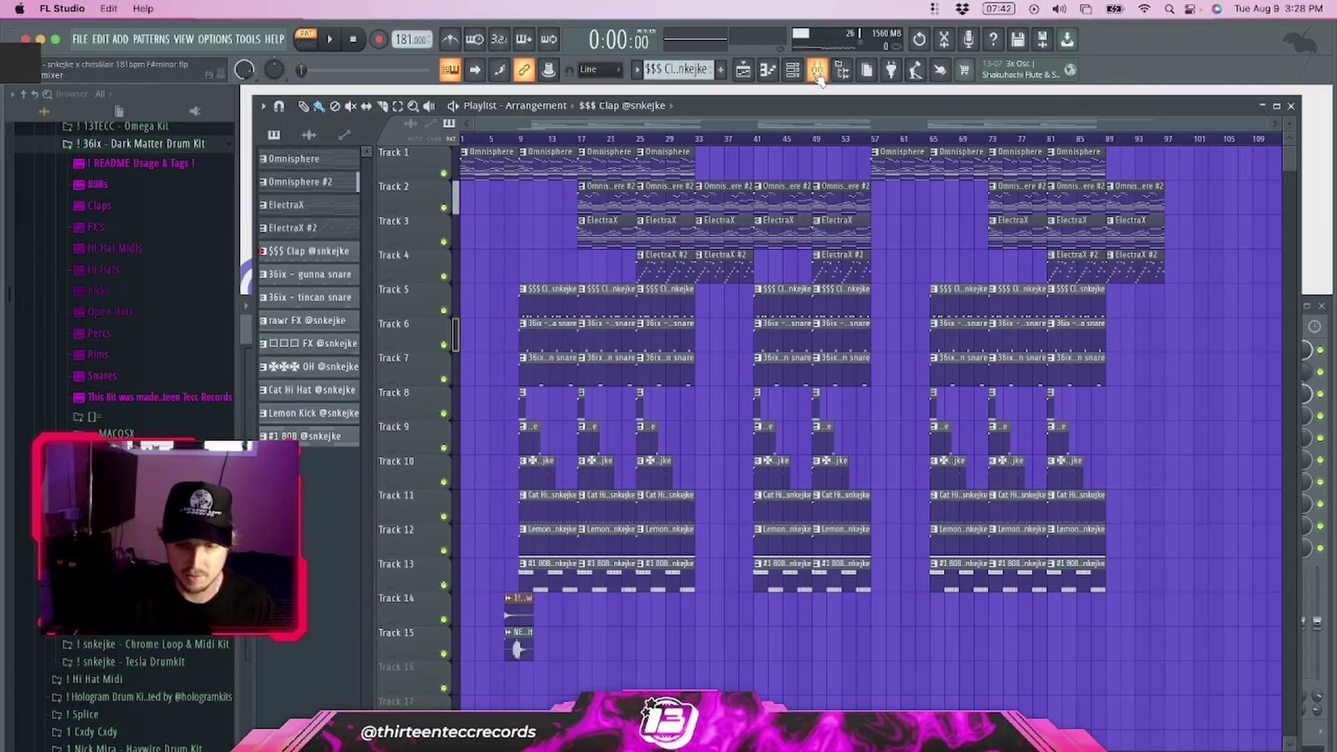
Step: Show the mixer and inspect both Fruity parametric EQ 2 curves on the Omnisphere track
left_click(817, 73)
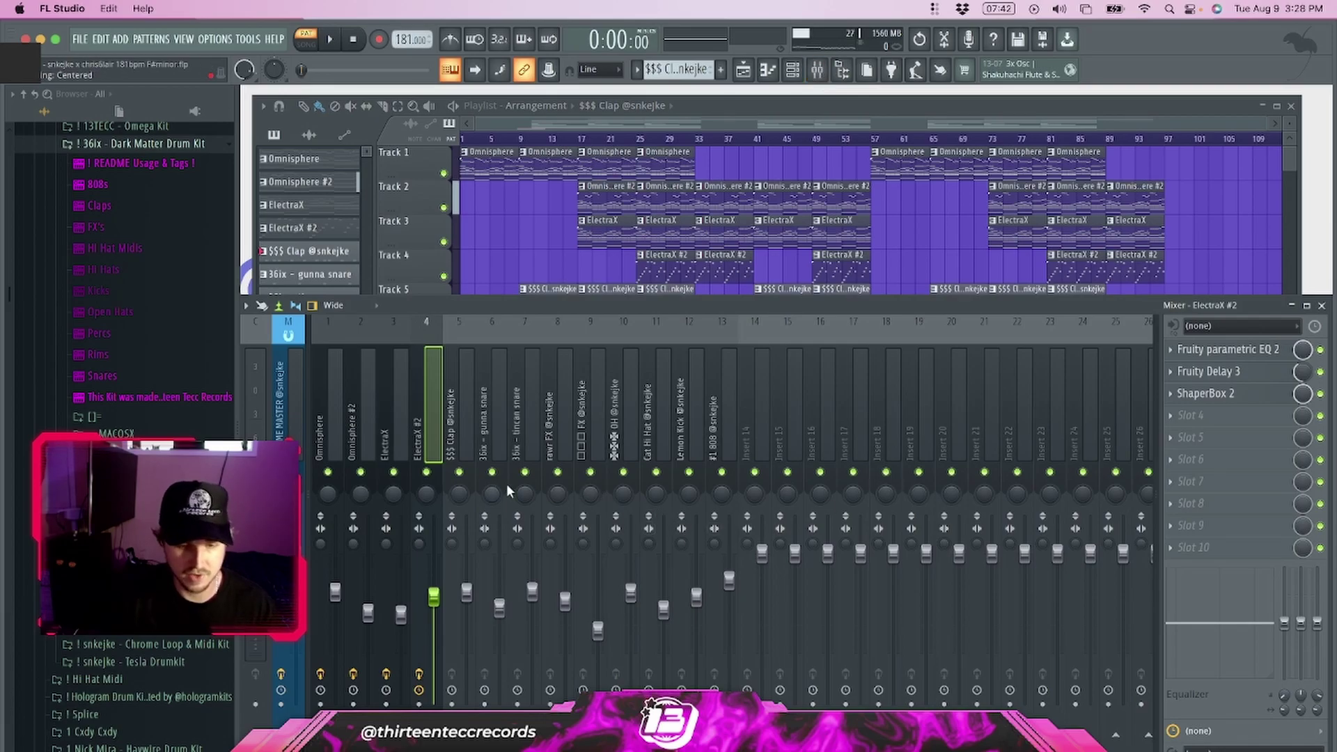
left_click(326, 348)
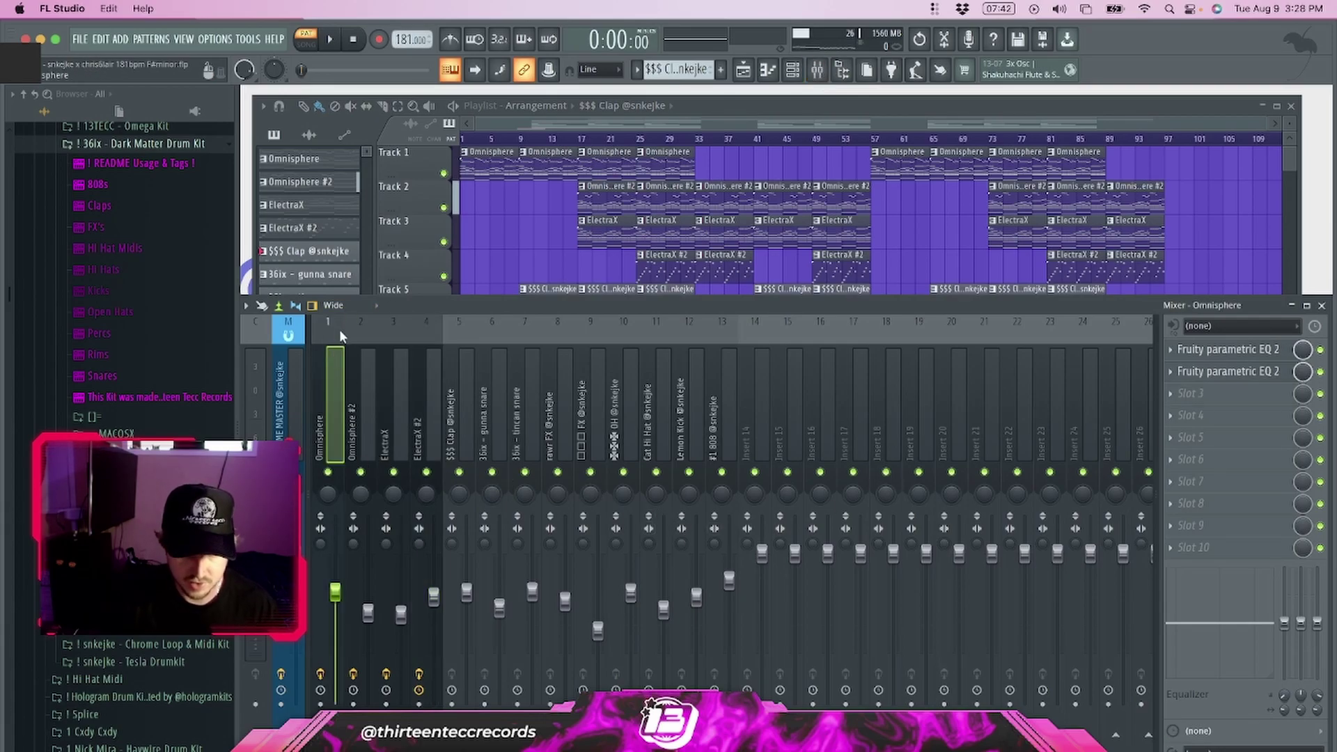
left_click(1246, 350)
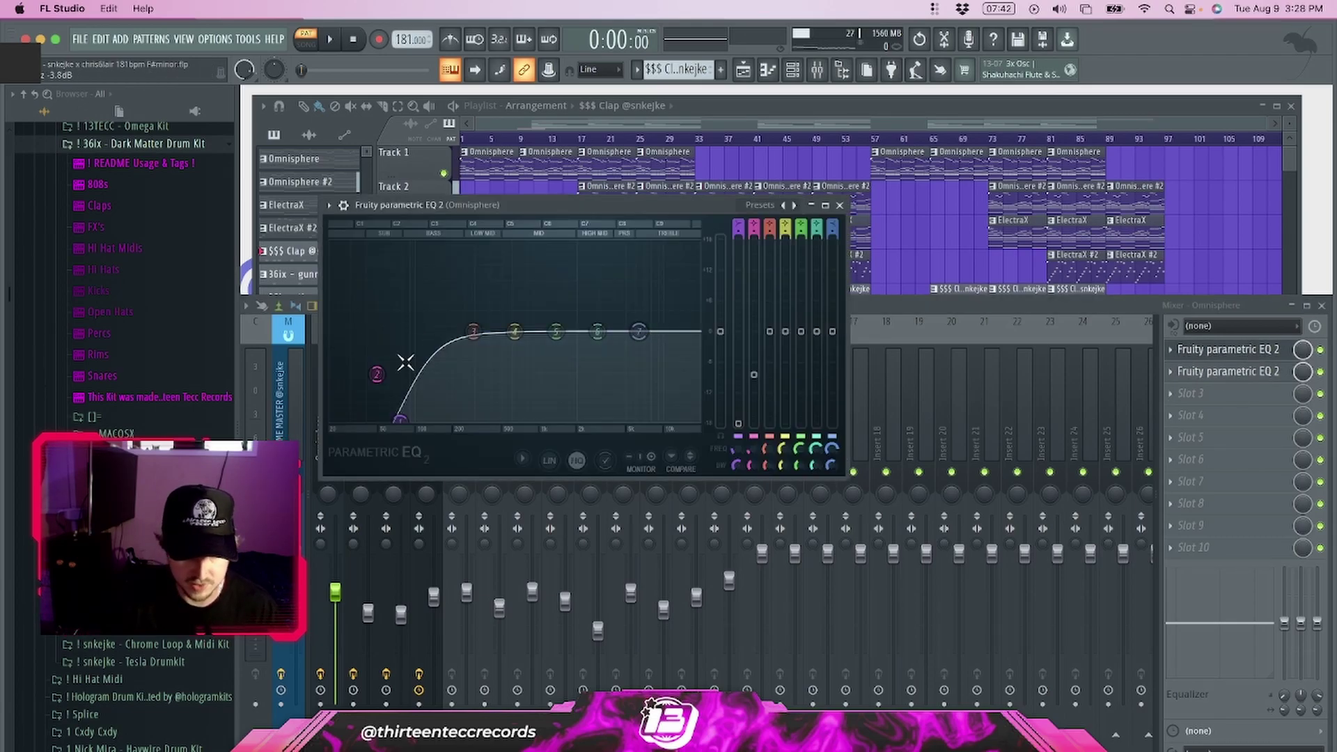
left_click(838, 205)
left_click(1225, 371)
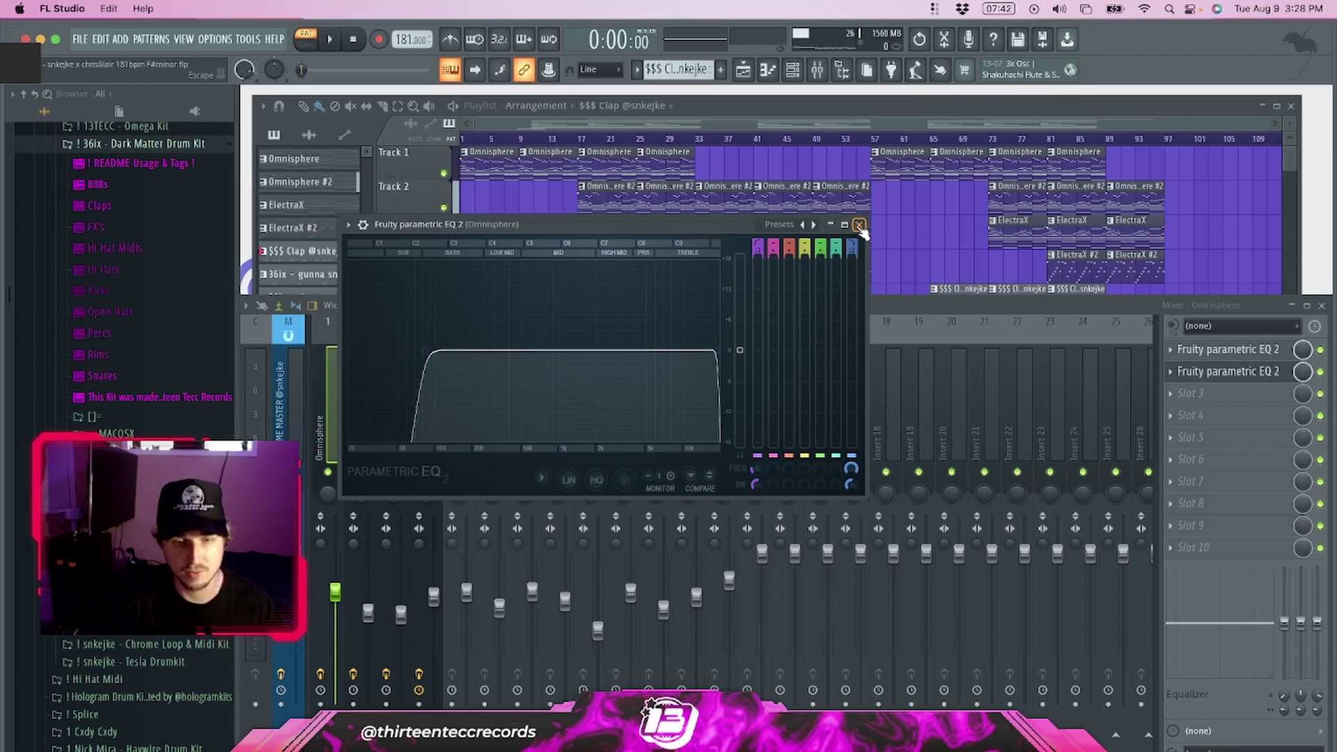
left_click(861, 227)
Step: Select the Omnisphere #2 mixer track and solo Track 2 in the playlist with playback starting at bar 17
left_click(367, 404)
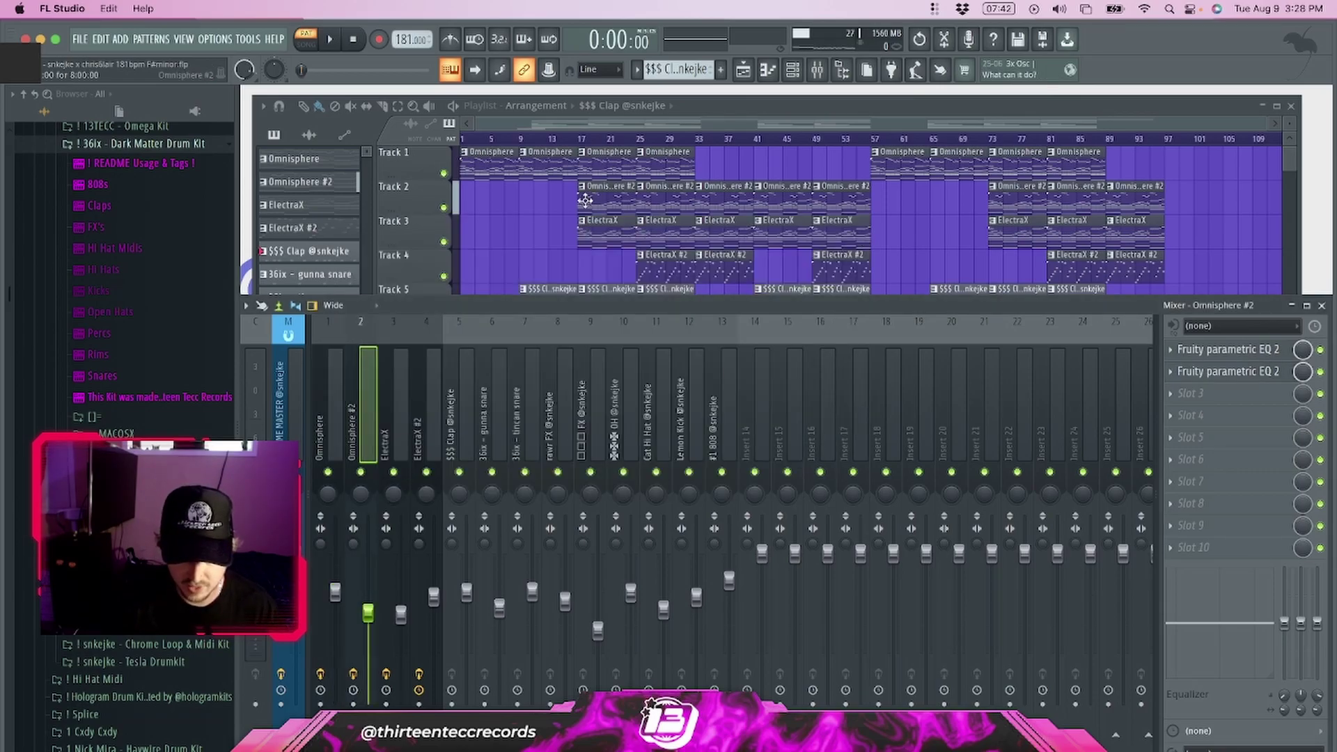
left_click(578, 138)
right_click(443, 208)
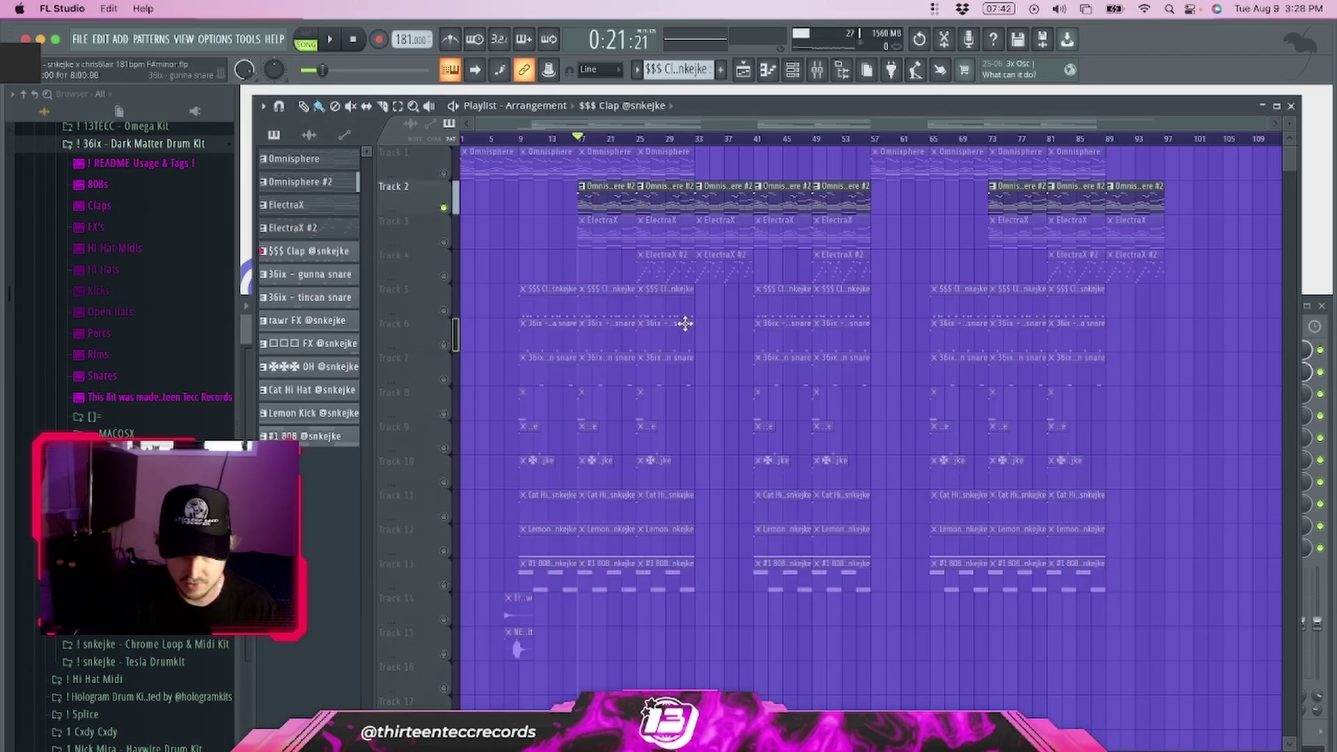
Step: Inspect the Fruity parametric EQ 2 curves on the Omnisphere #2 mixer track
key("F9")
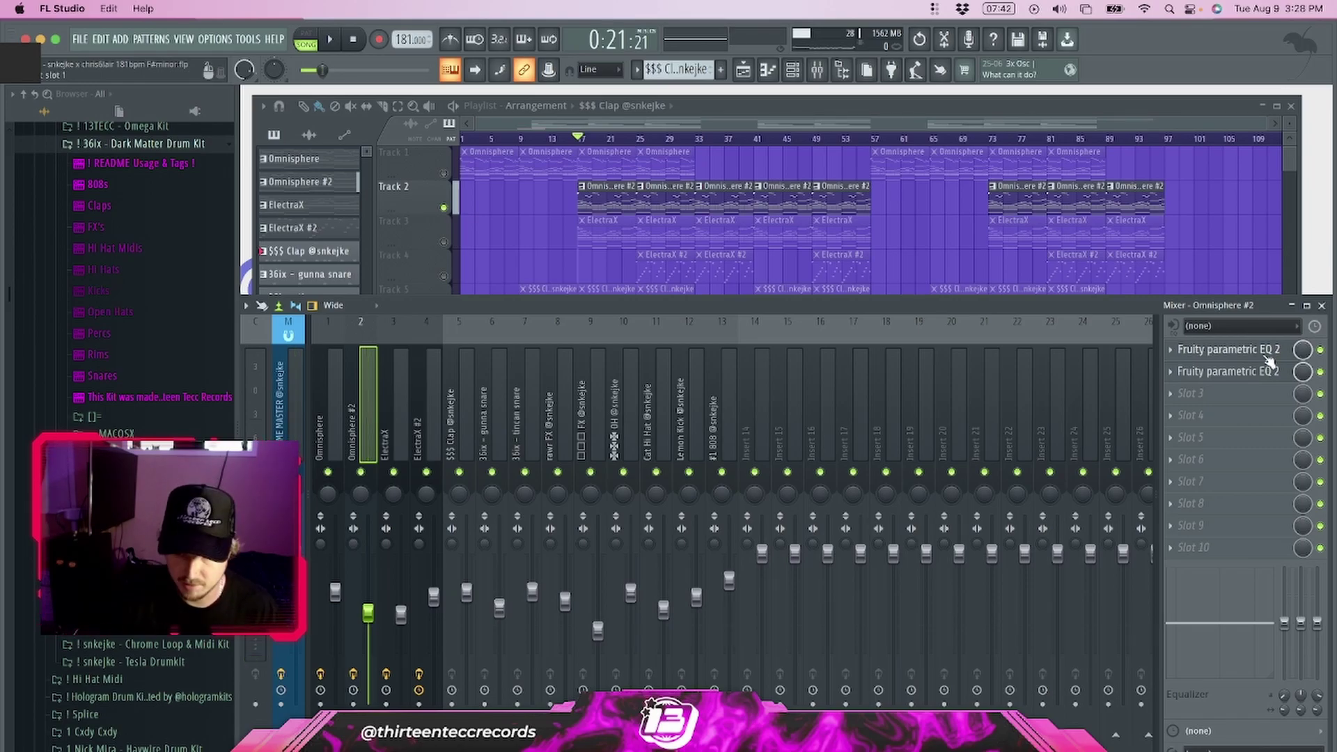
left_click(1226, 349)
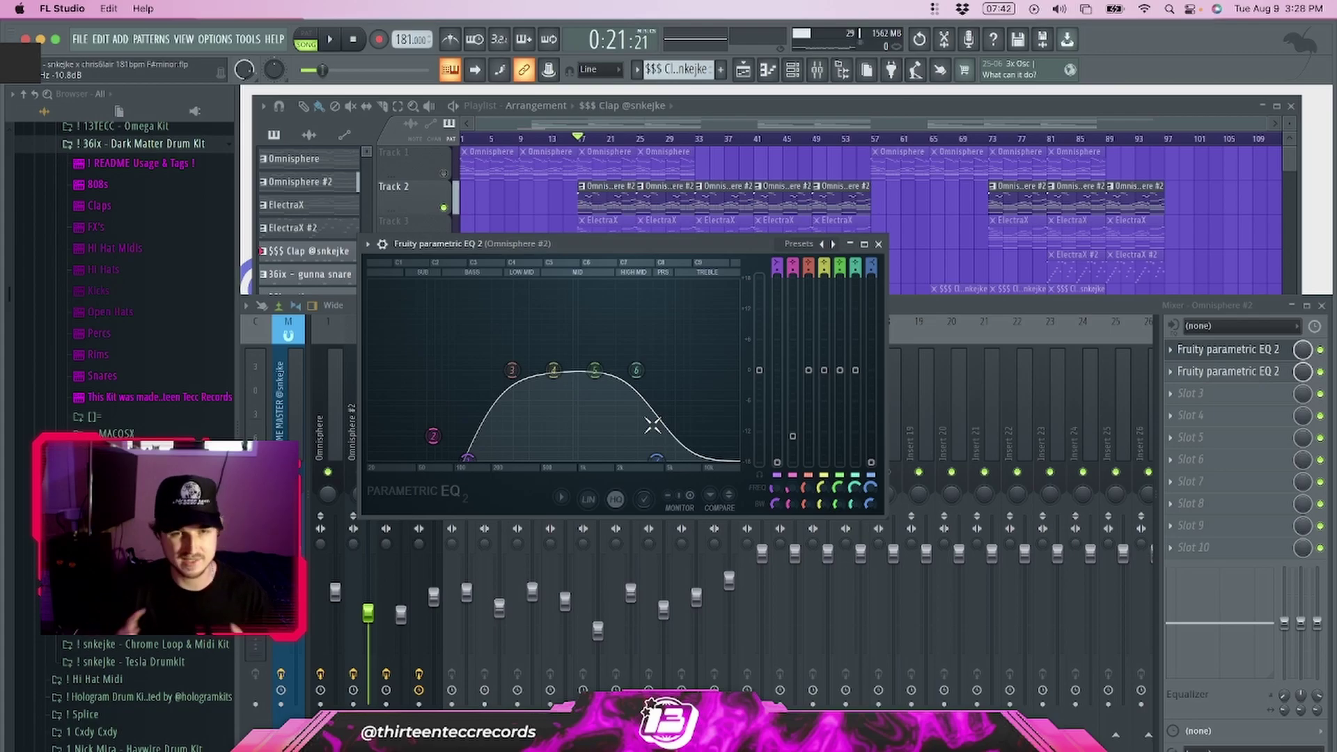
left_click(878, 244)
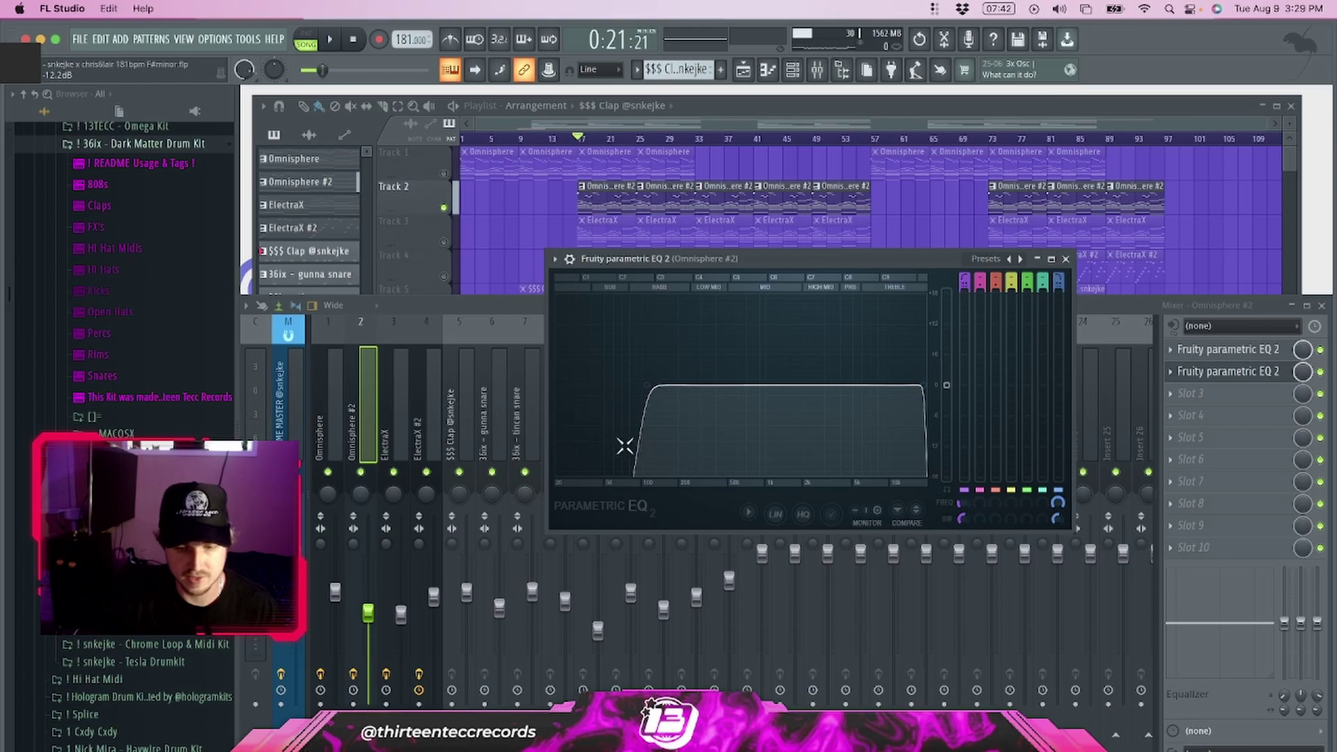
Step: Inspect the Fruity parametric EQ 2 curve on the ElectraX mixer track
left_click(403, 482)
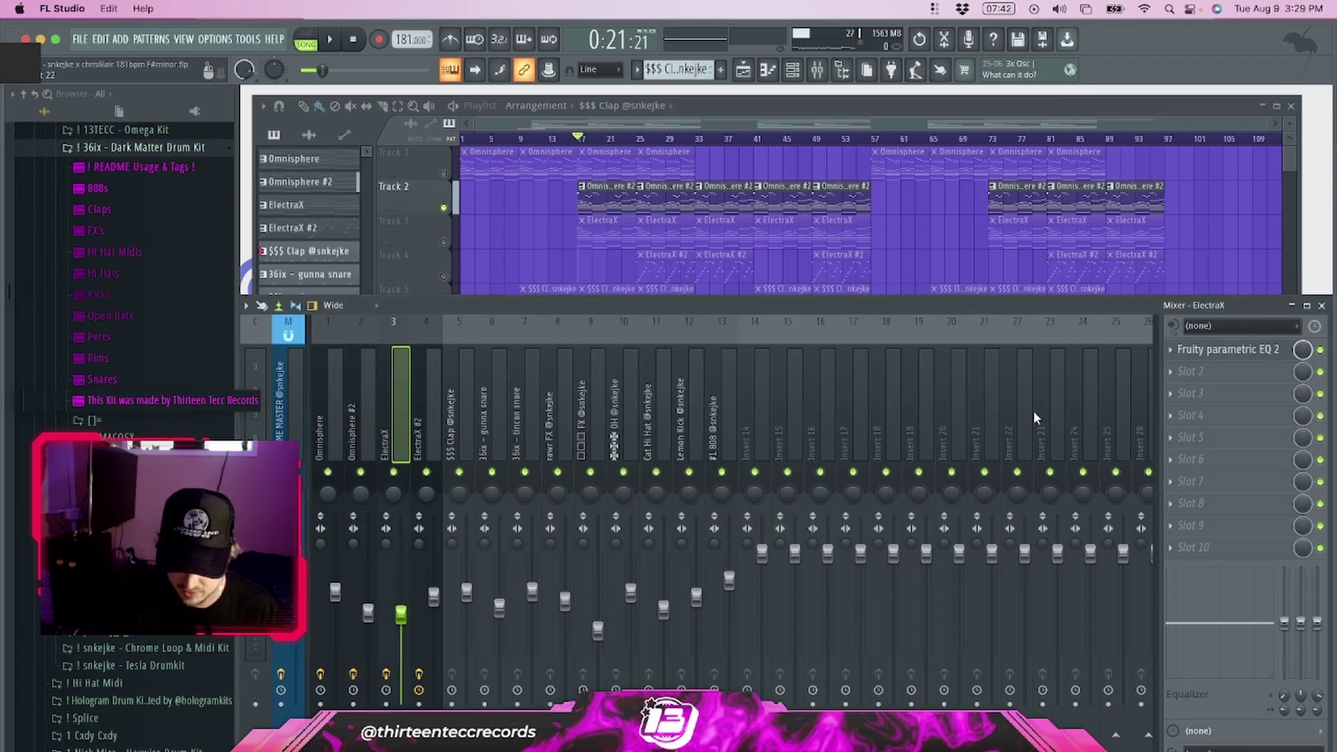
left_click(1227, 349)
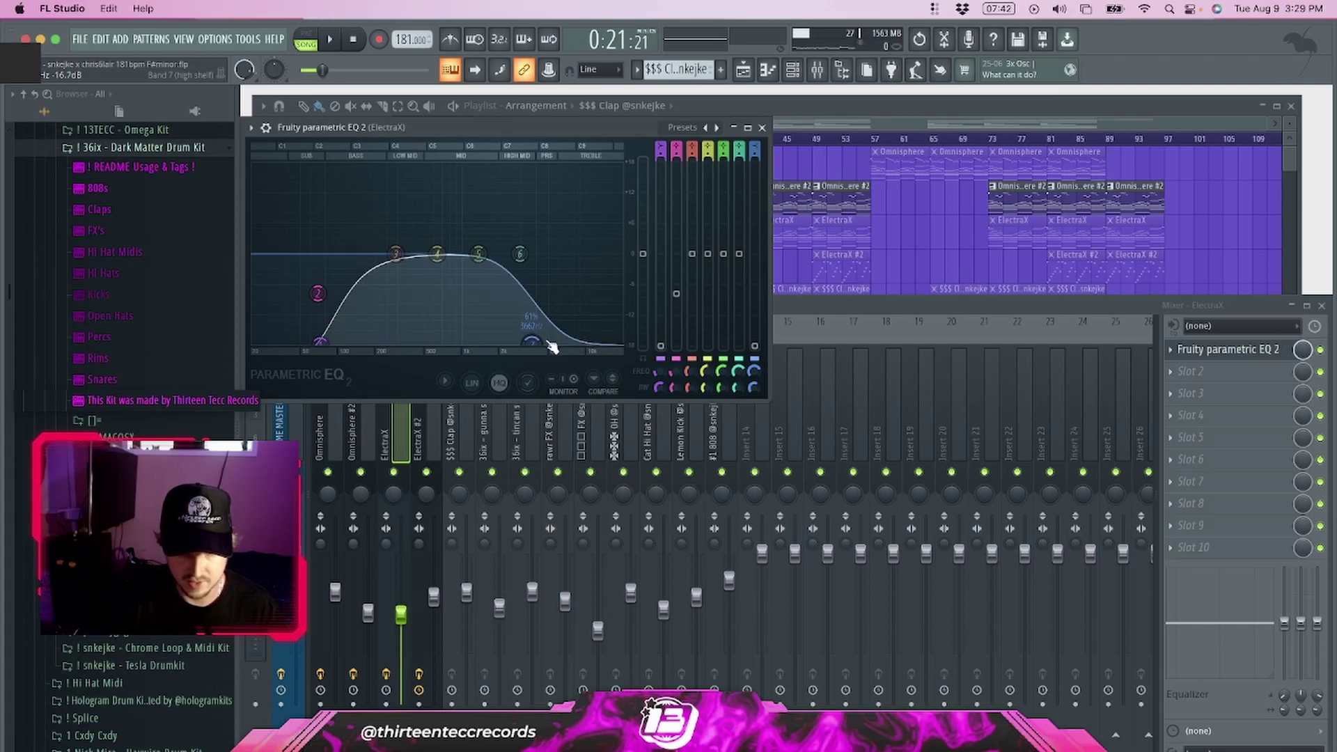
Step: Select the ElectraX #2 mixer track and solo Track 4 in the playlist with playback starting at bar 25
left_click(762, 128)
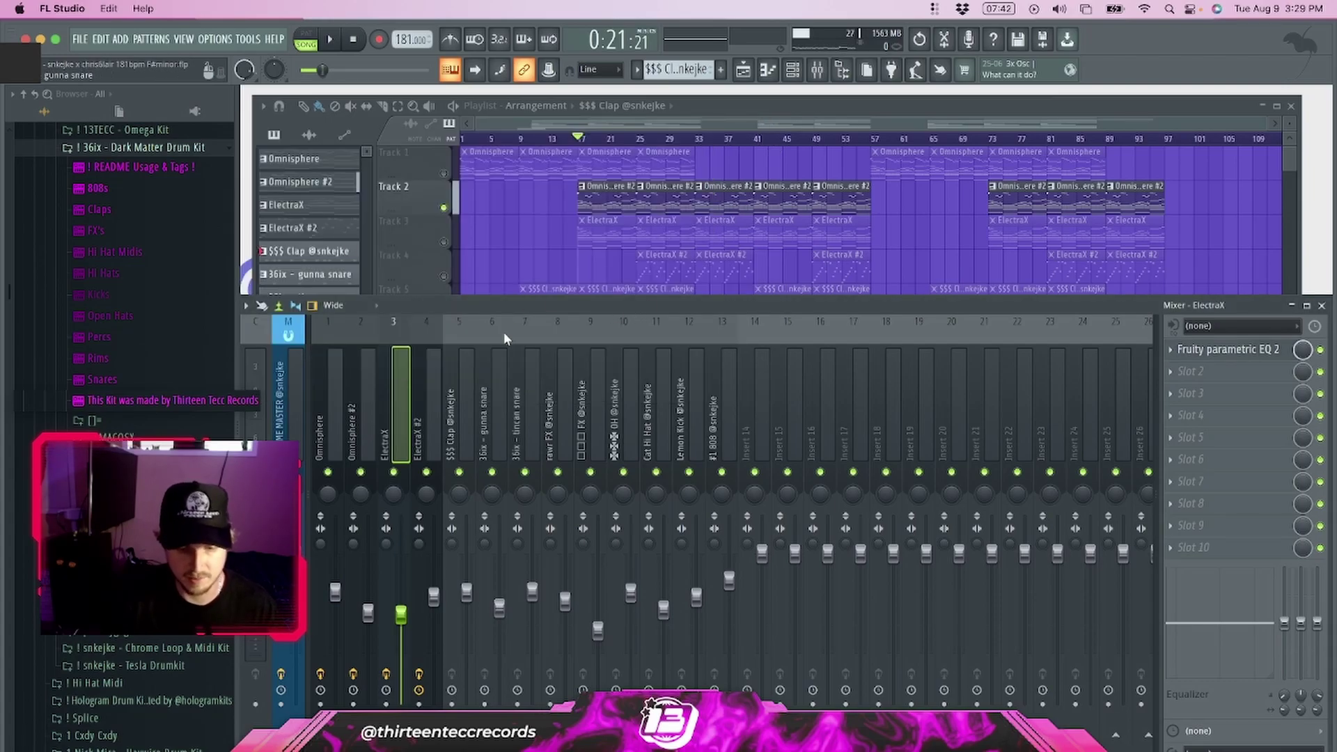
left_click(435, 347)
left_click(456, 280)
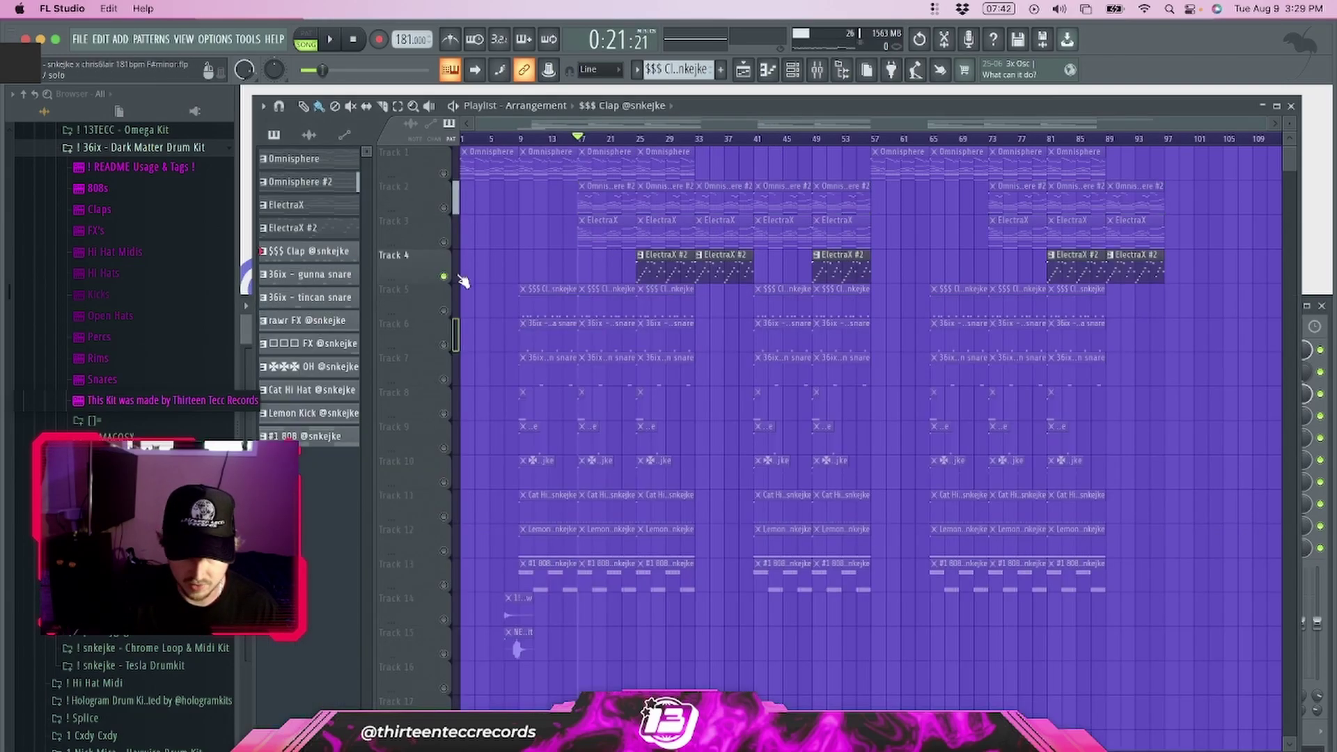
left_click(636, 138)
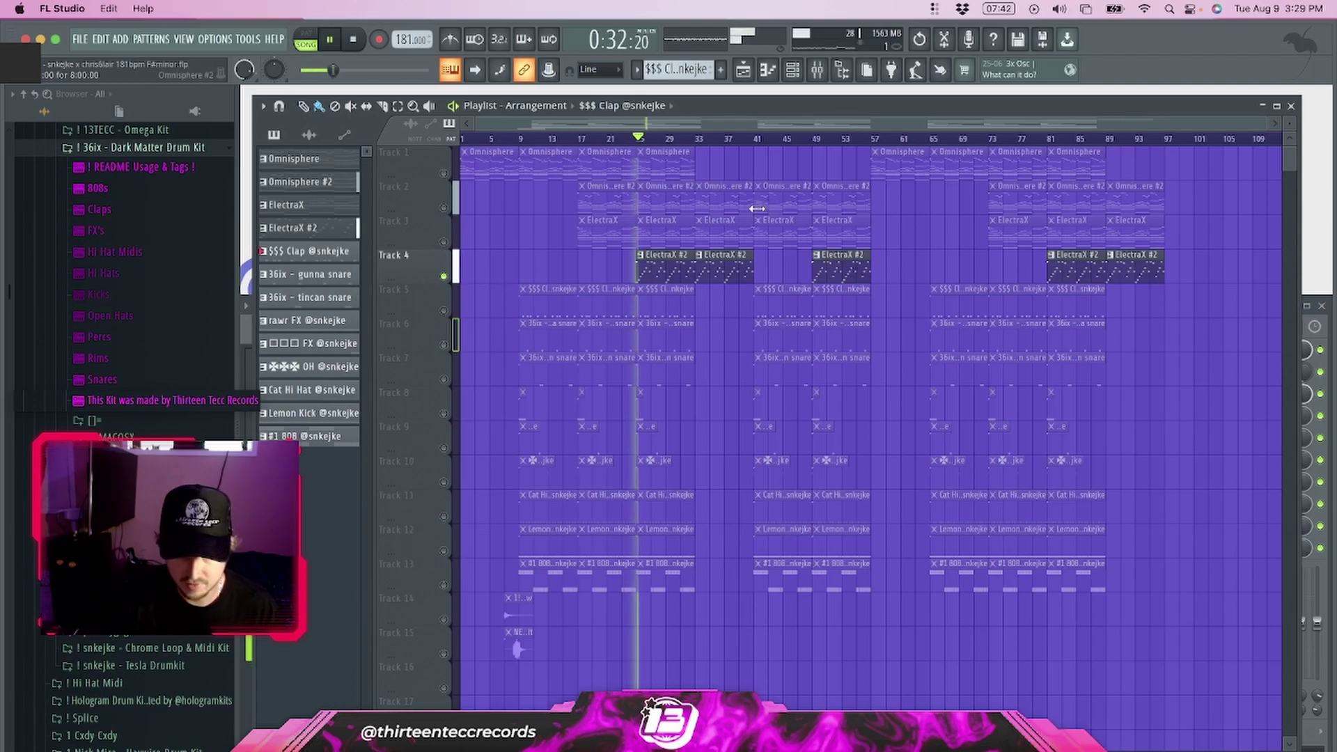
key("space")
Step: Inspect the Fruity parametric EQ 2 curve and the Fruity Delay 3 settings on the ElectraX #2 mixer track
left_click(816, 69)
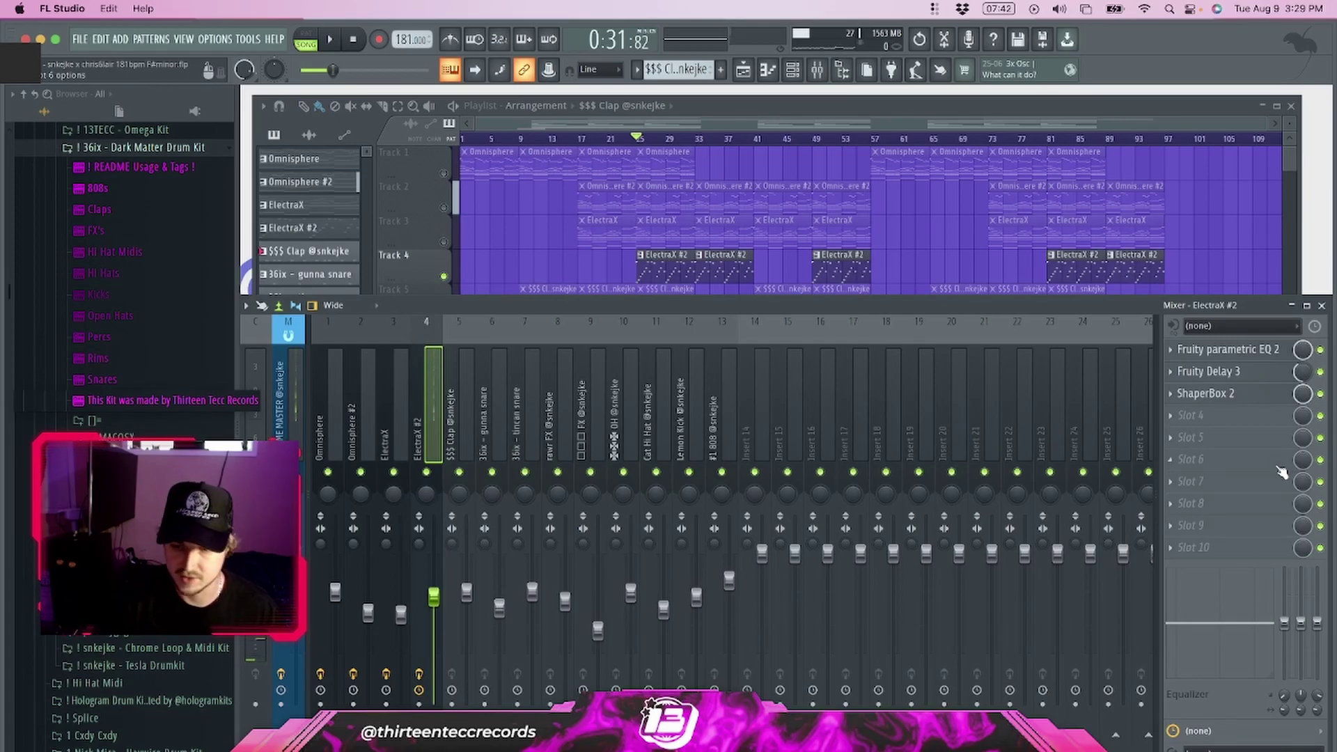
left_click(1226, 350)
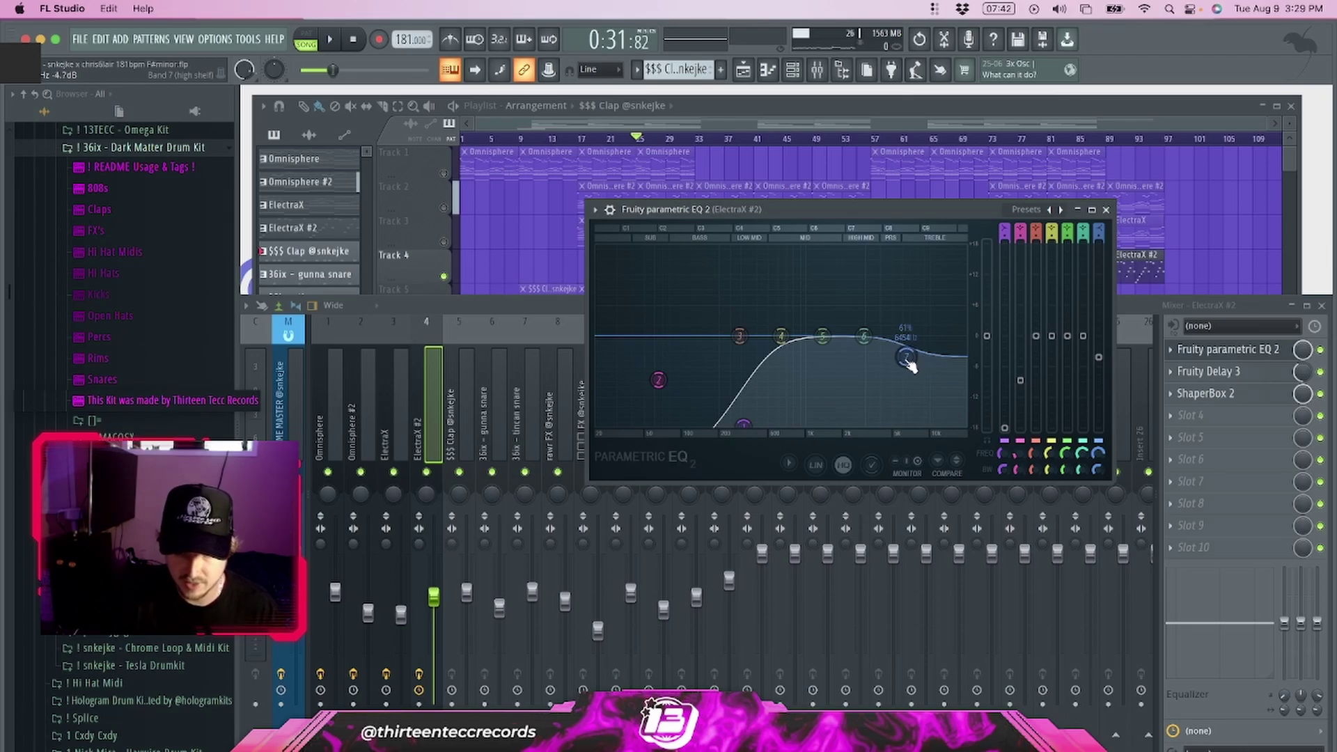
left_click(1106, 210)
left_click(1225, 371)
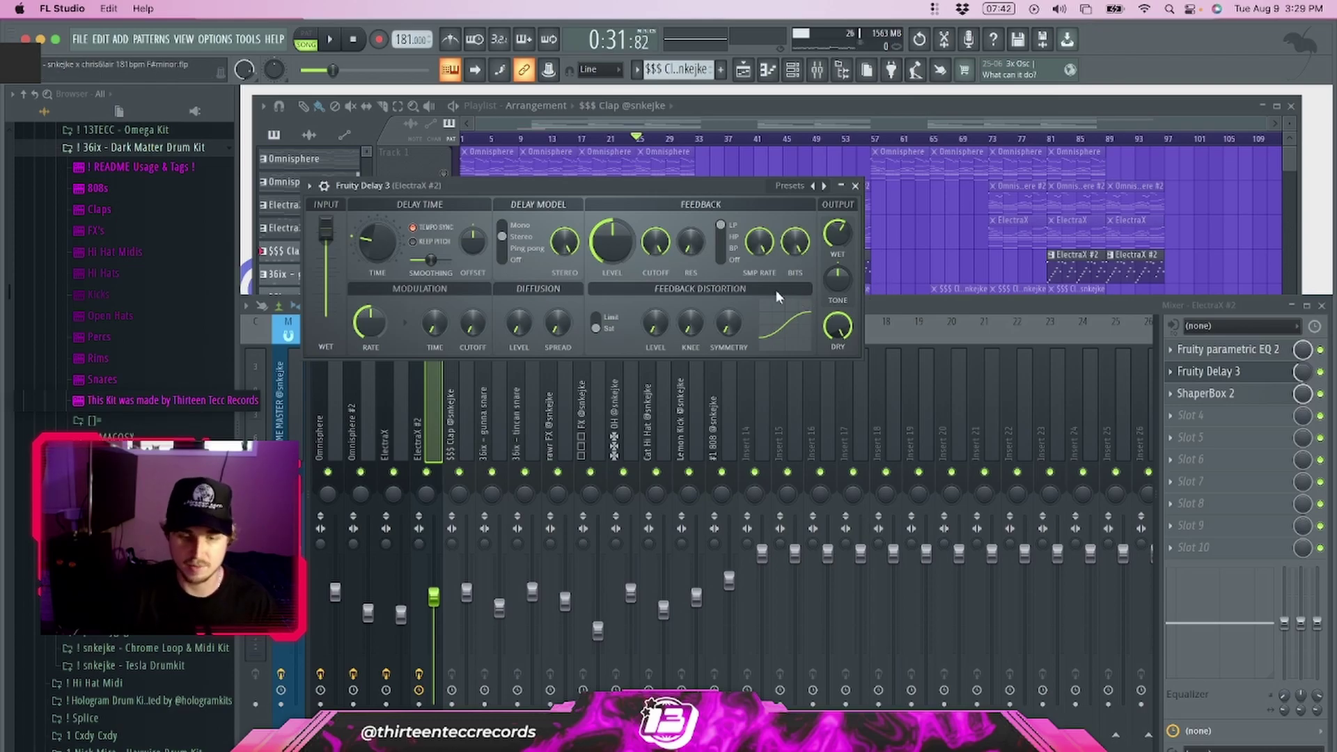
left_click_drag(678, 186, 793, 202)
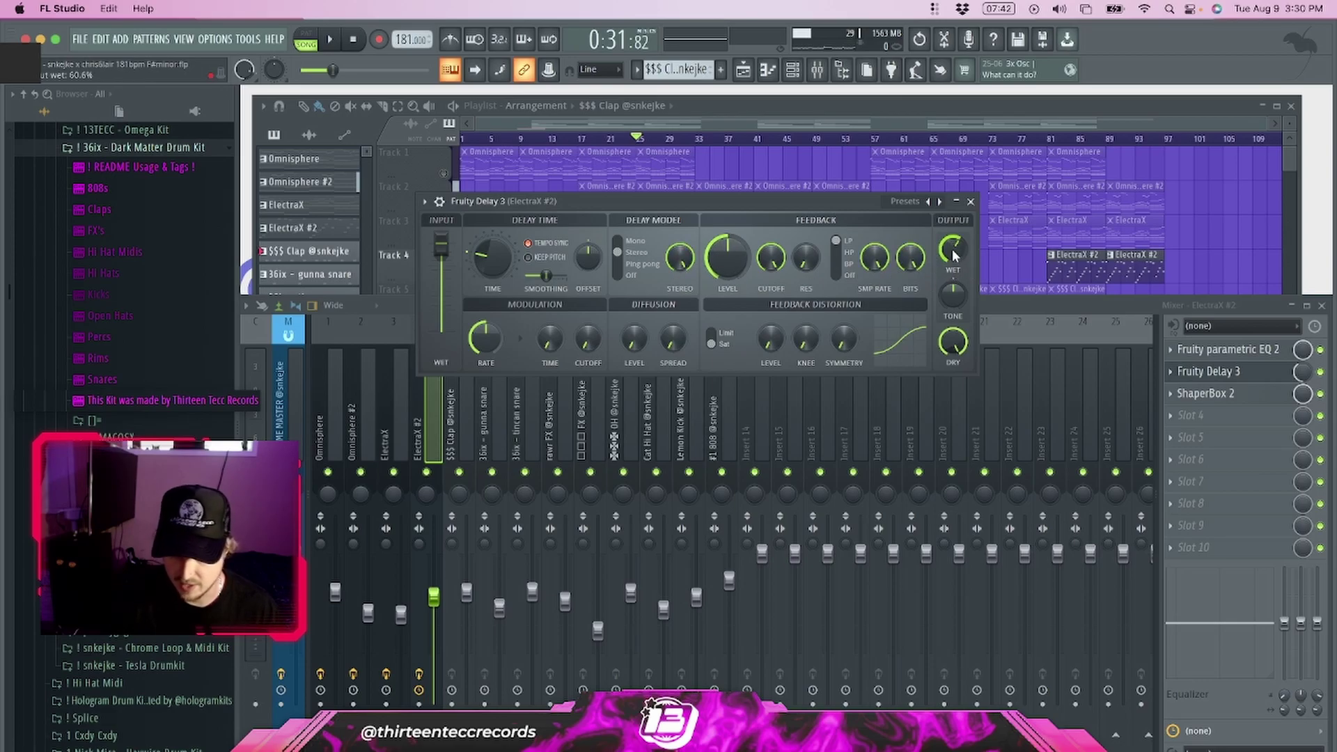
left_click(971, 202)
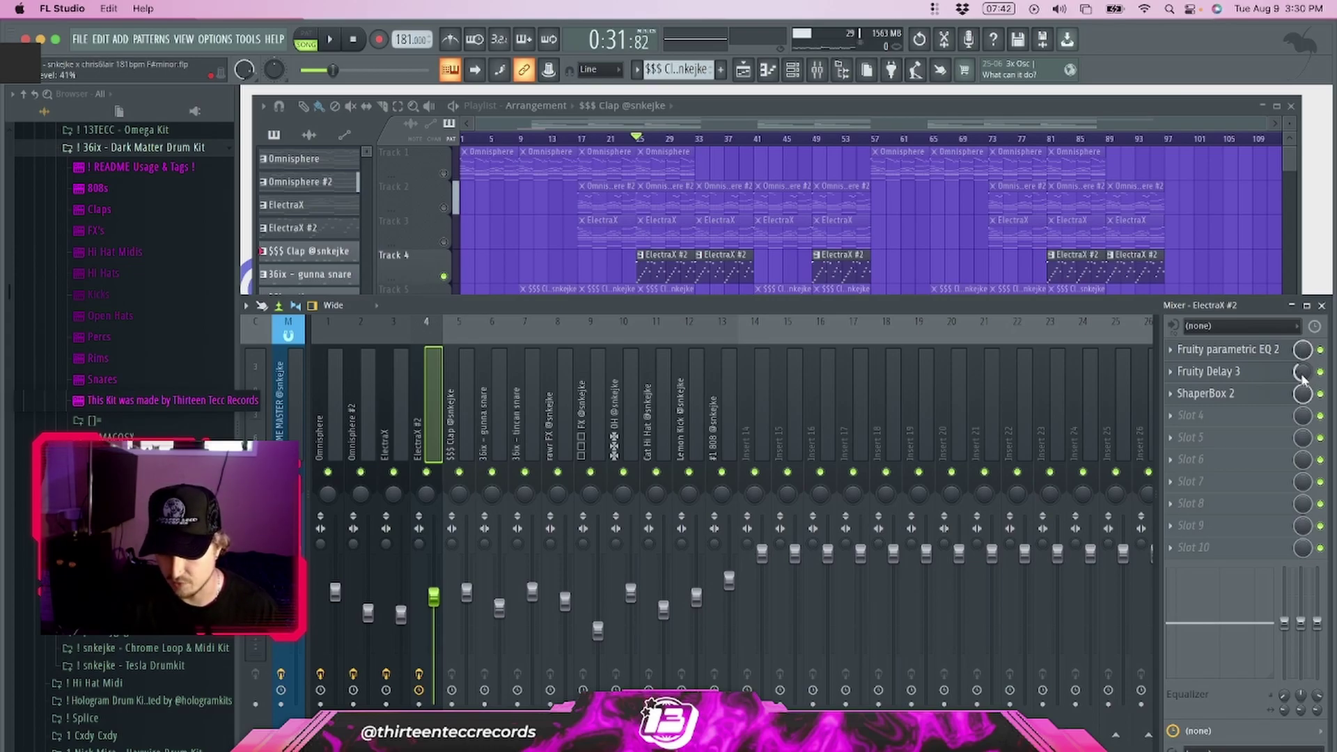
Step: Inspect the preset browser and the Time and Pan shapers of ShaperBox 2 on the ElectraX #2 mixer track
left_click(1226, 394)
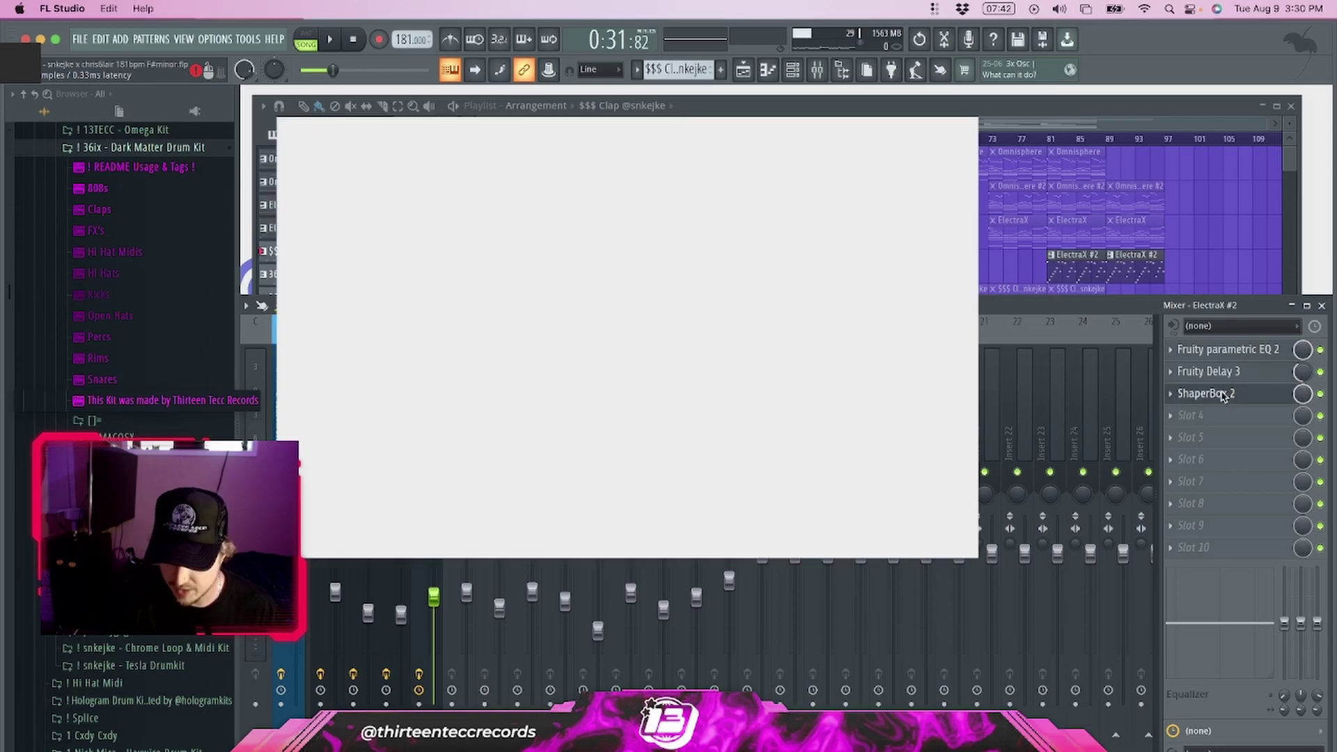
left_click_drag(697, 128, 811, 156)
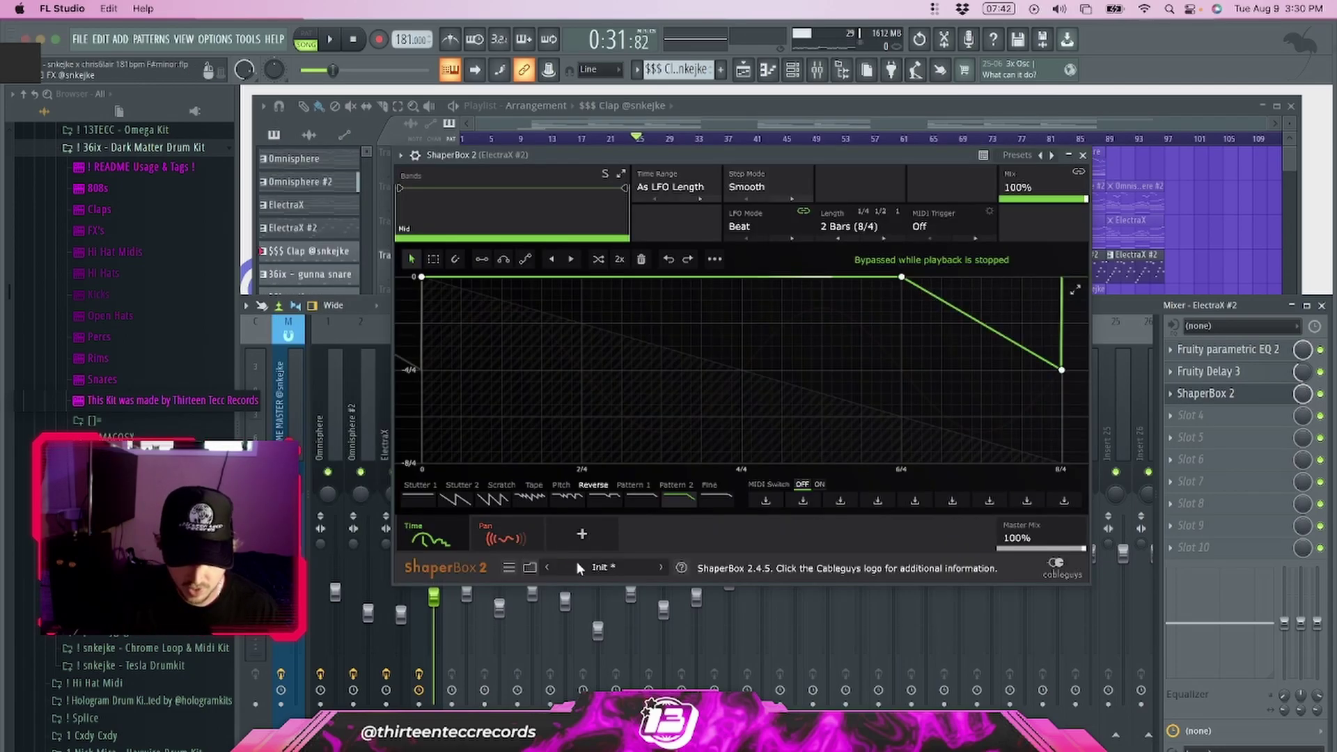
left_click(602, 565)
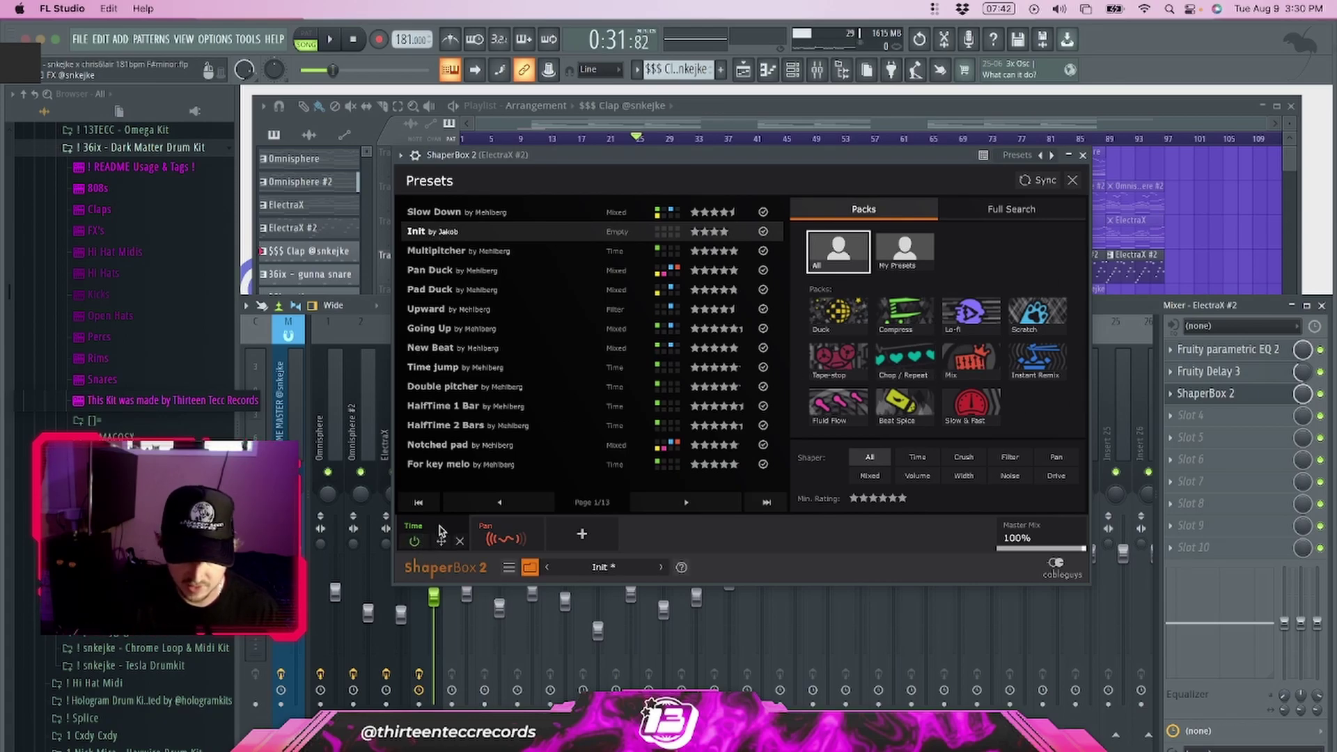
left_click(438, 534)
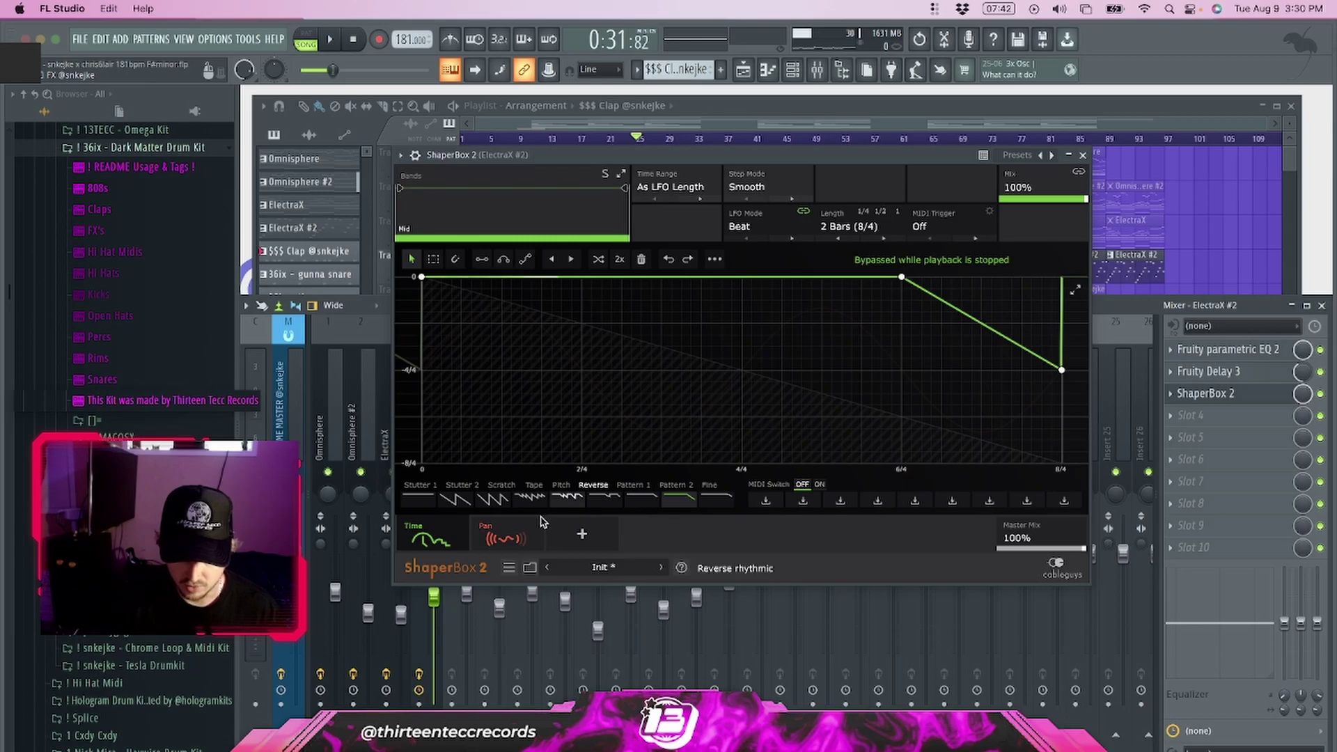
left_click(502, 532)
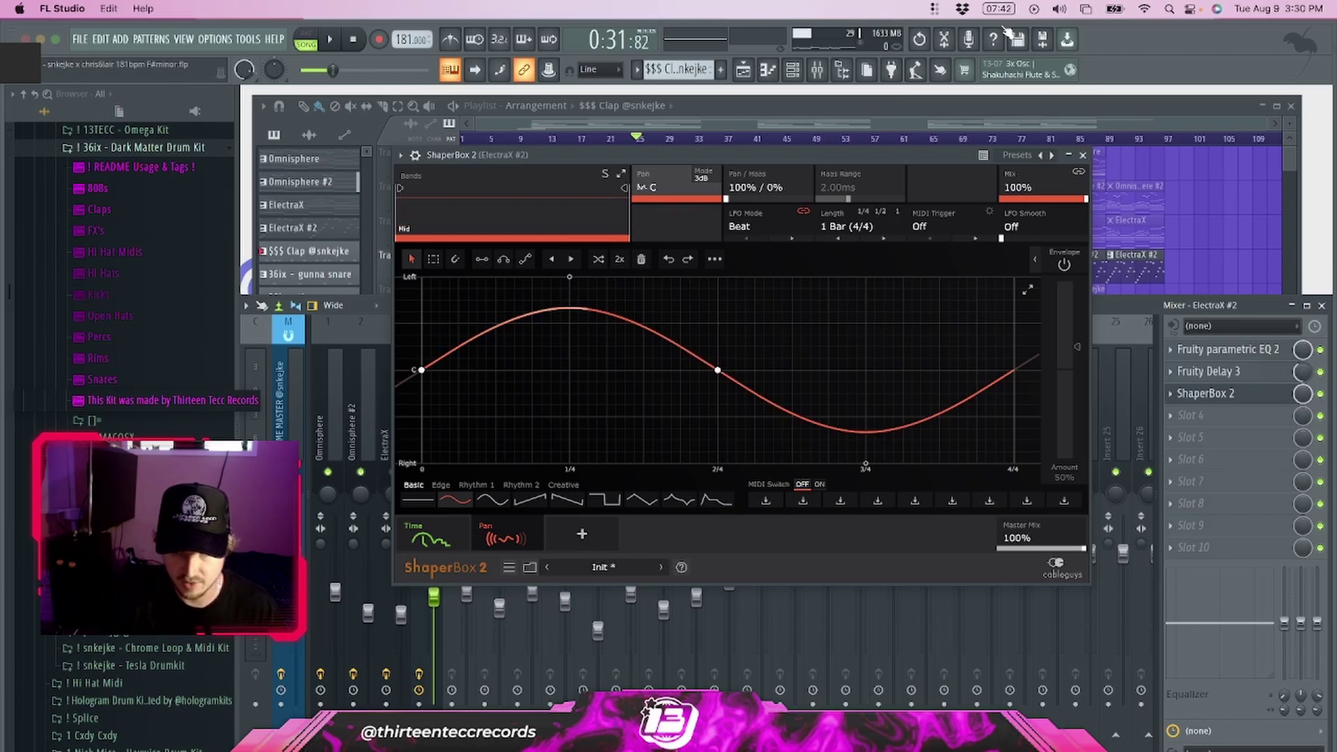
key("Escape")
Step: Highlight the drum and 808 mixer tracks 5 to 13, then select the CHROME MASTER track
left_click_drag(464, 331, 716, 328)
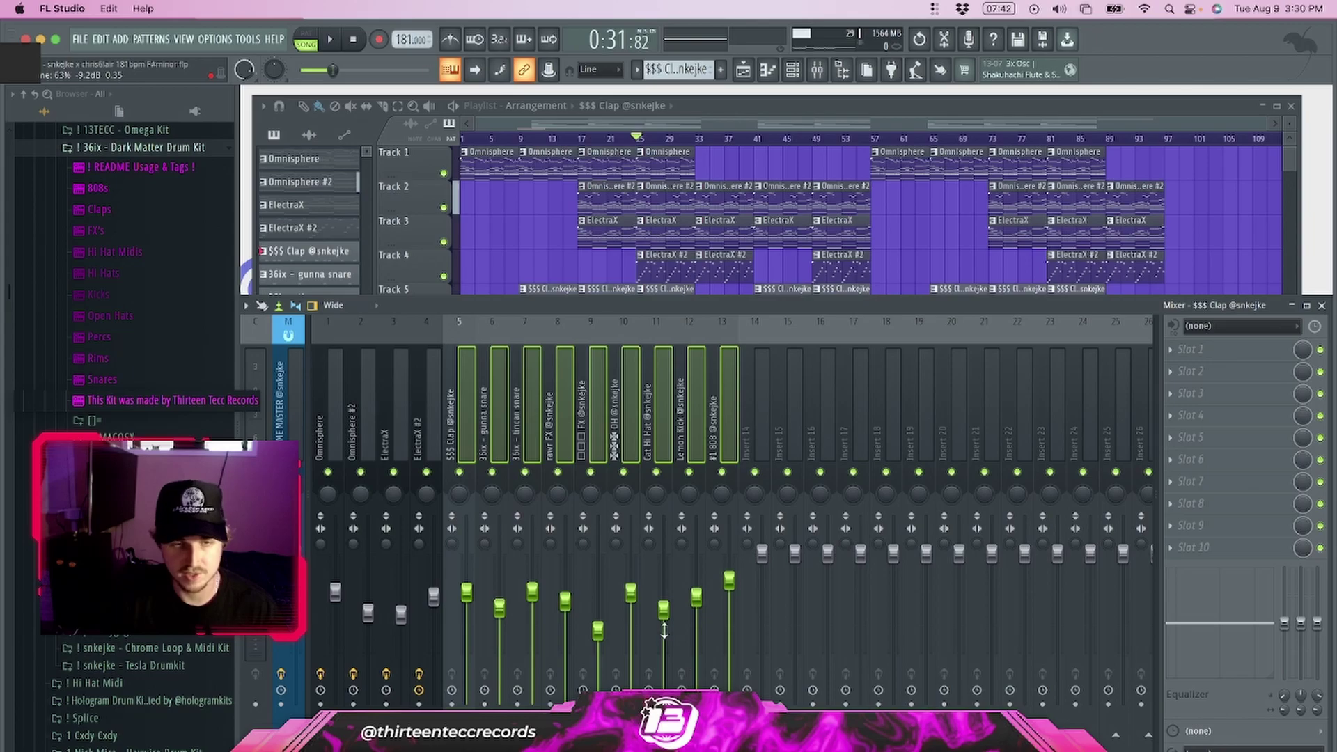
left_click(298, 348)
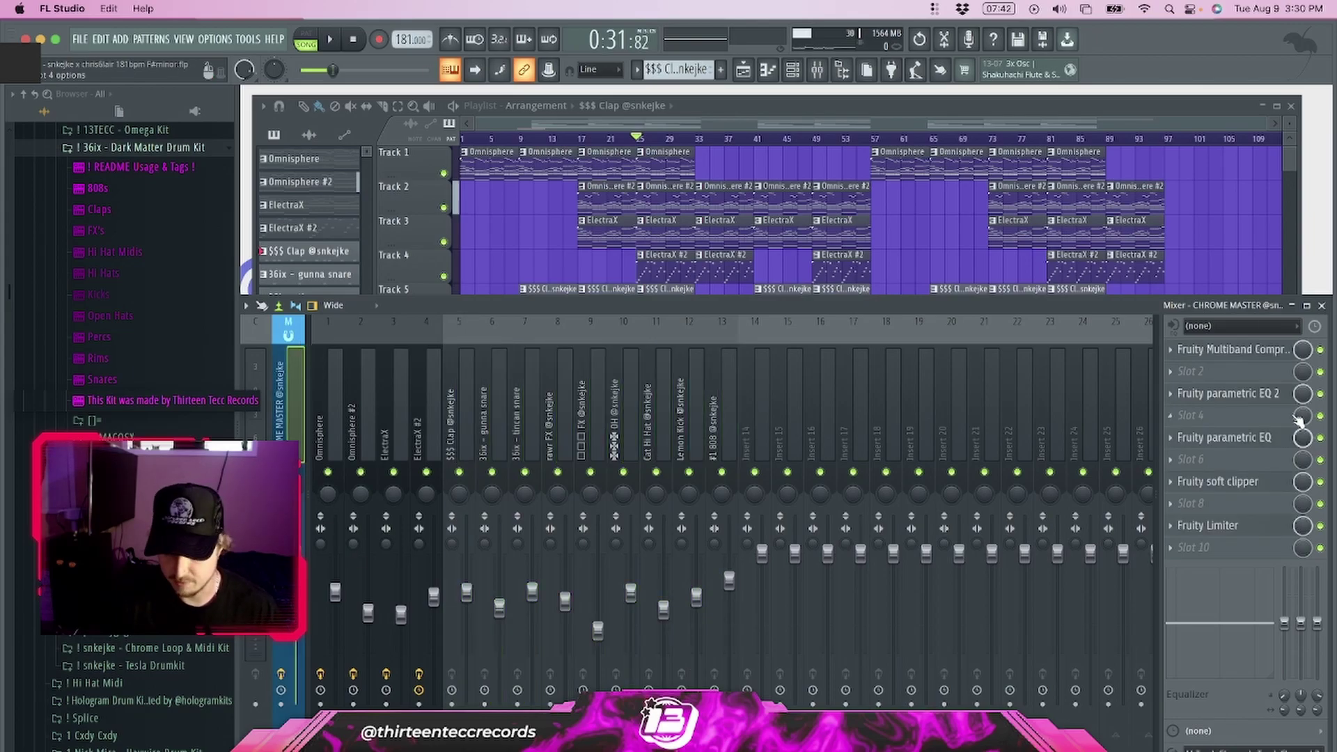
Step: Expand the ! snkejke - Tesla Drumkit folder in the sample browser
left_click(157, 667)
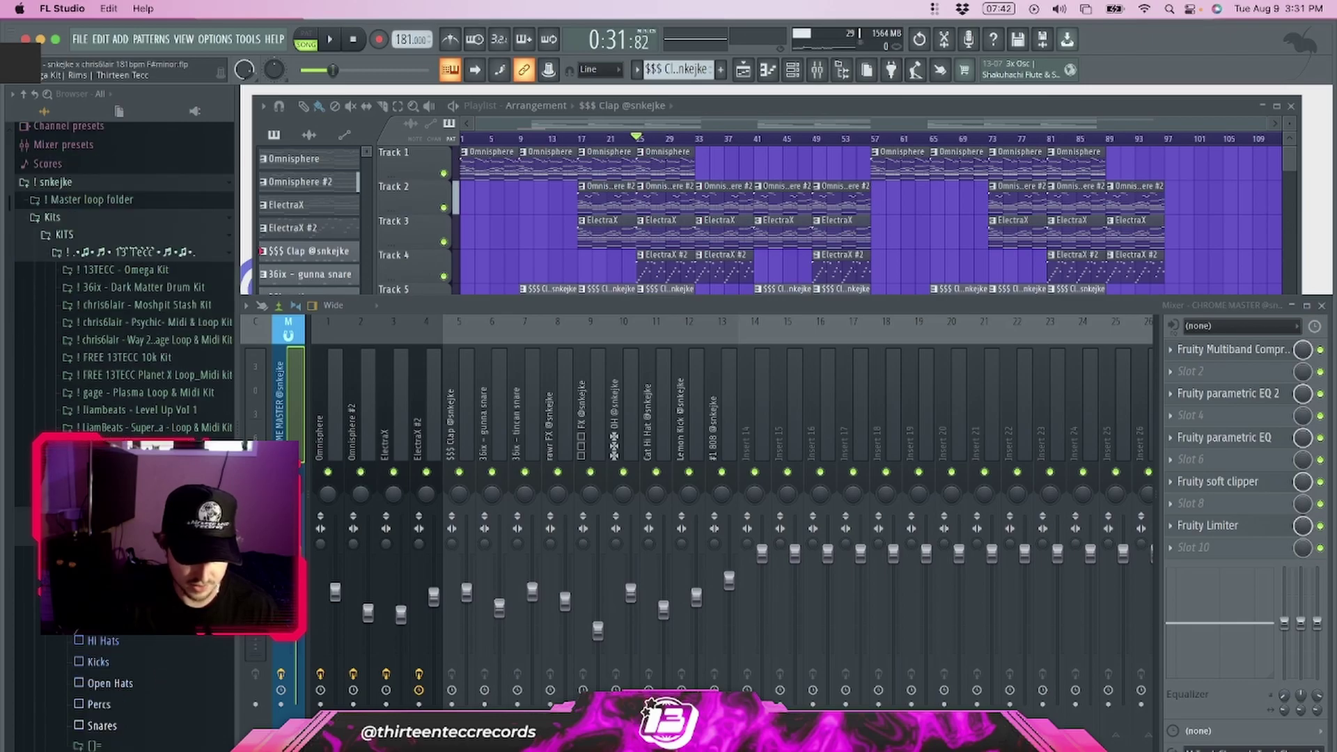
left_click(158, 554)
Step: Inspect the Fruity Multiband Compressor and both parametric EQs on the CHROME MASTER track
left_click(1229, 350)
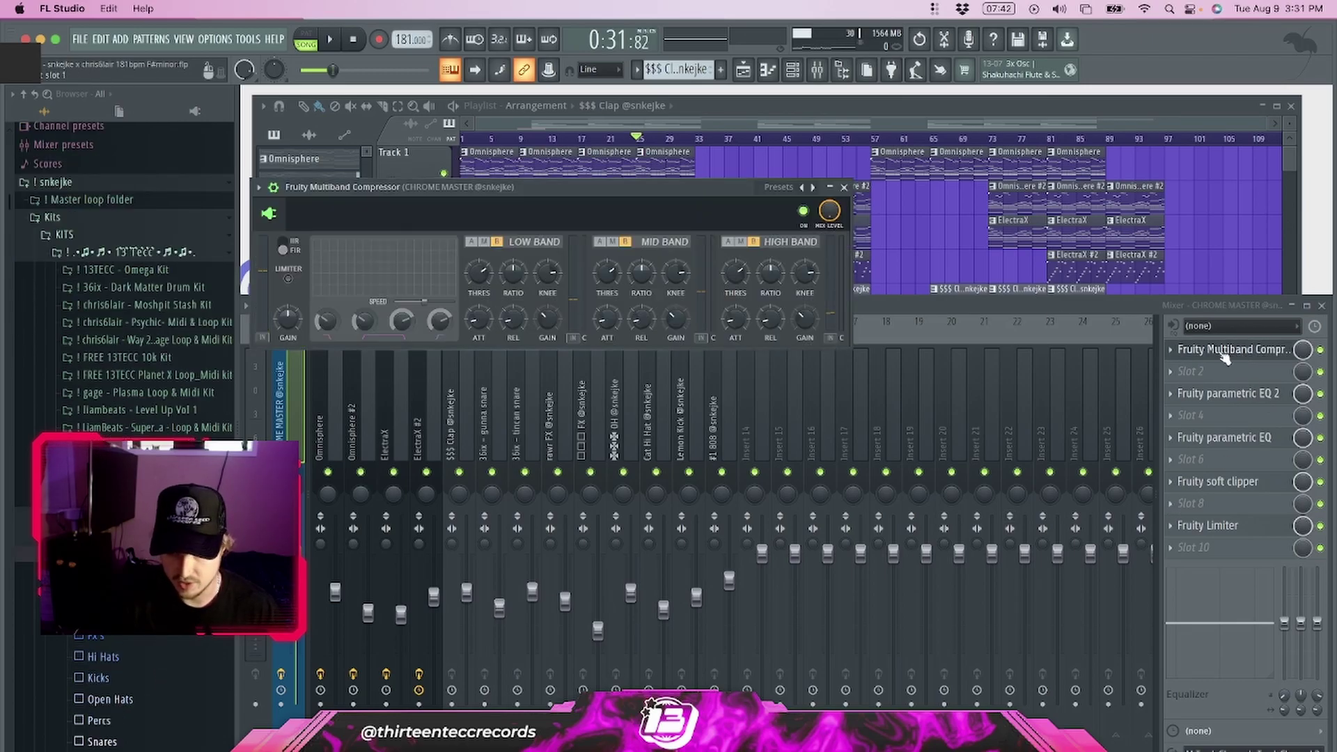
left_click(843, 187)
left_click(1236, 394)
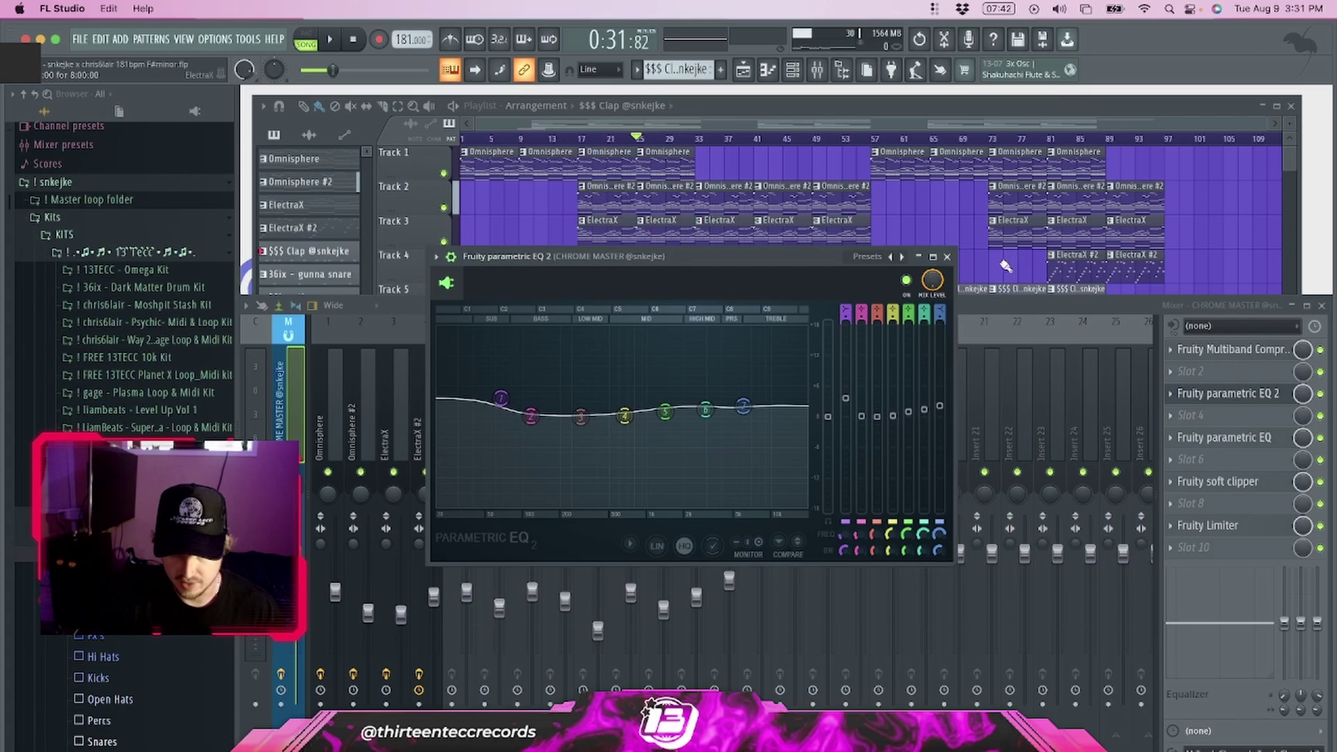
left_click(949, 258)
left_click(1236, 438)
left_click(539, 279)
Step: Inspect the Fruity soft clipper and Fruity Limiter on the CHROME MASTER track
left_click(1217, 481)
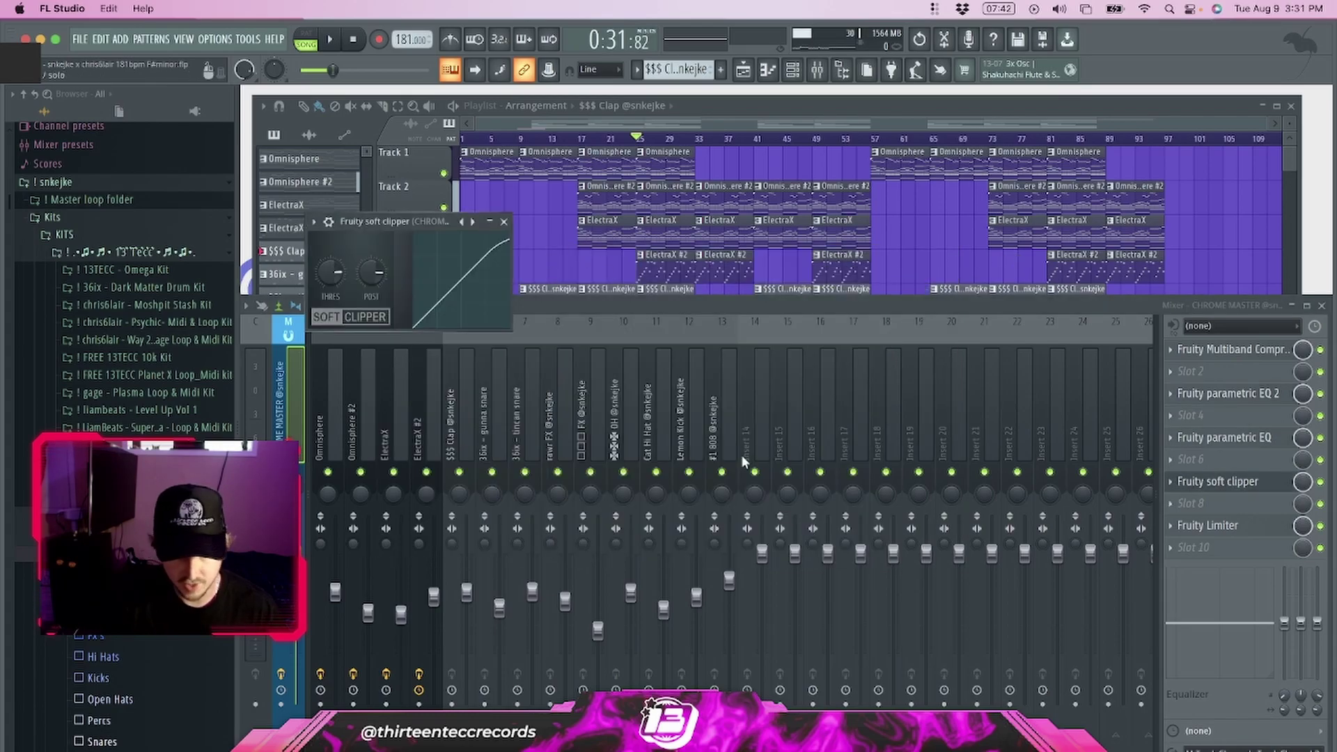
left_click(504, 221)
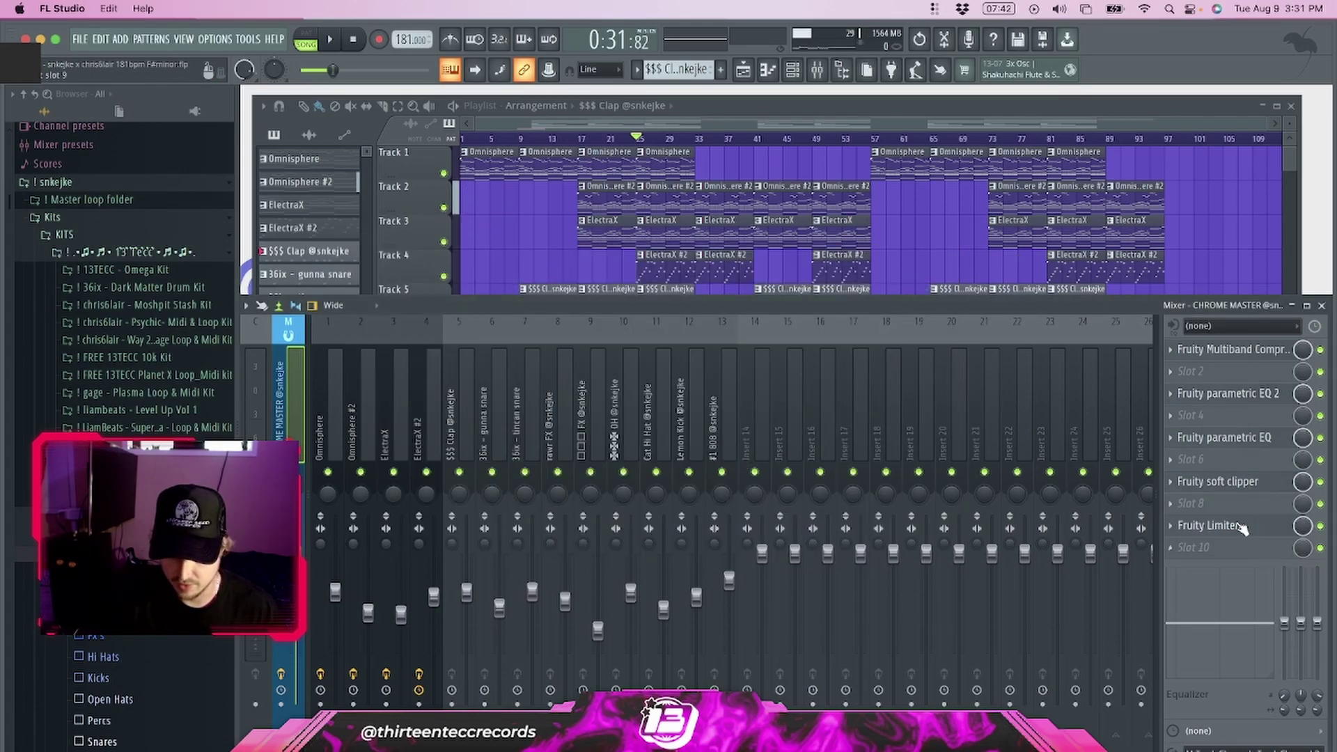
left_click(1208, 525)
left_click(827, 279)
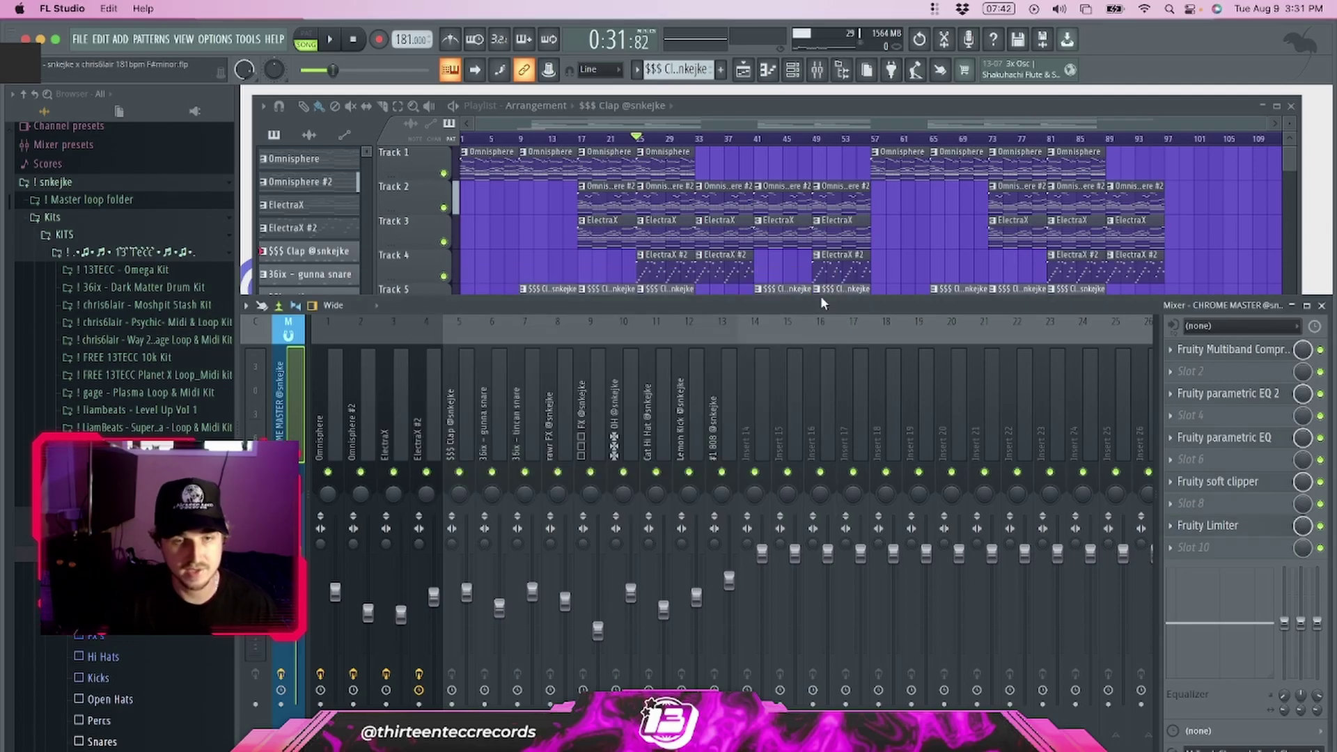